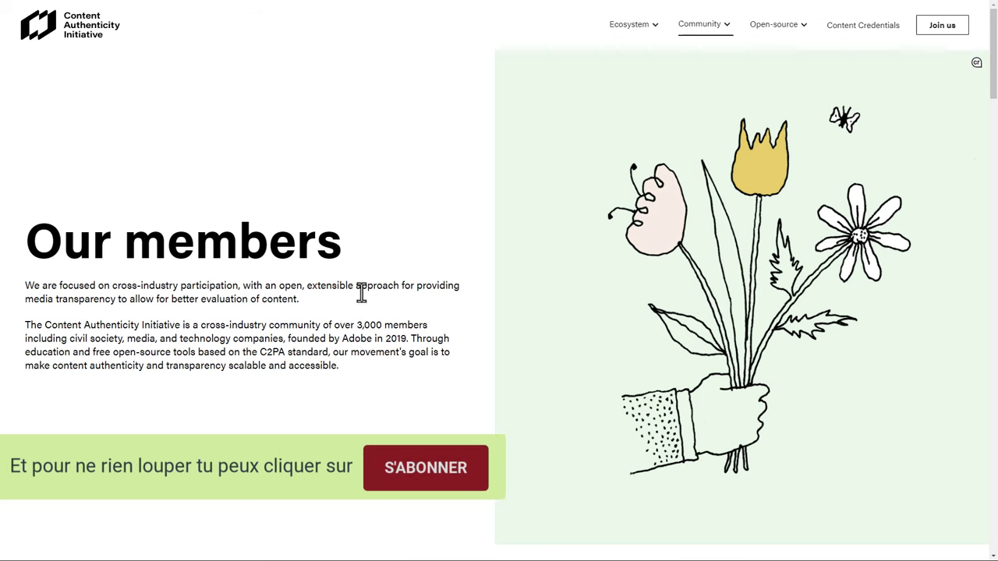
Scroll the Our members page down to the grid of featured partner logos
{"action": "scroll", "coordinate": [537, 354], "scroll_direction": "down", "scroll_amount": 5}
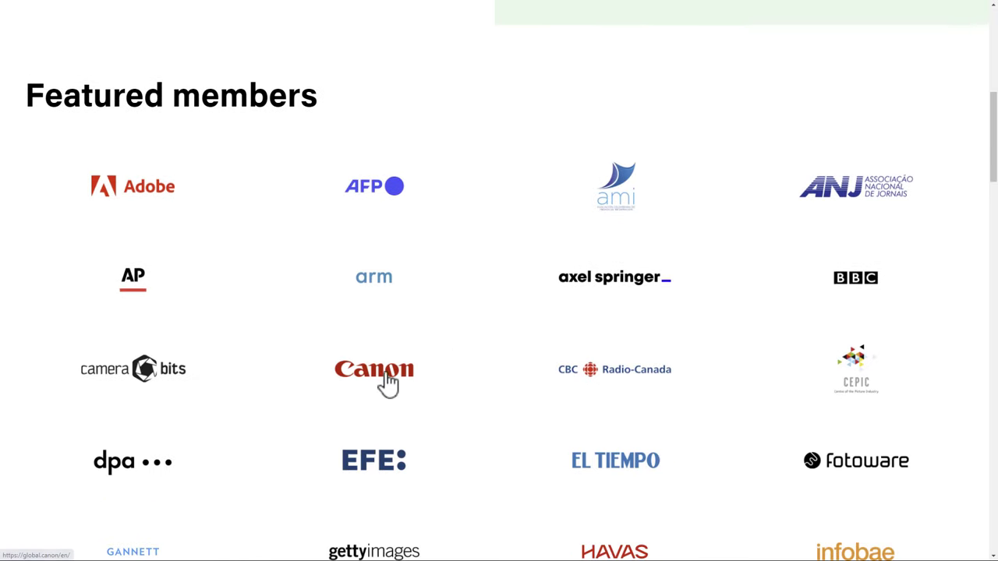
{"action": "scroll", "coordinate": [582, 334], "scroll_direction": "down", "scroll_amount": 2}
{"action": "scroll", "coordinate": [456, 356], "scroll_direction": "down", "scroll_amount": 2}
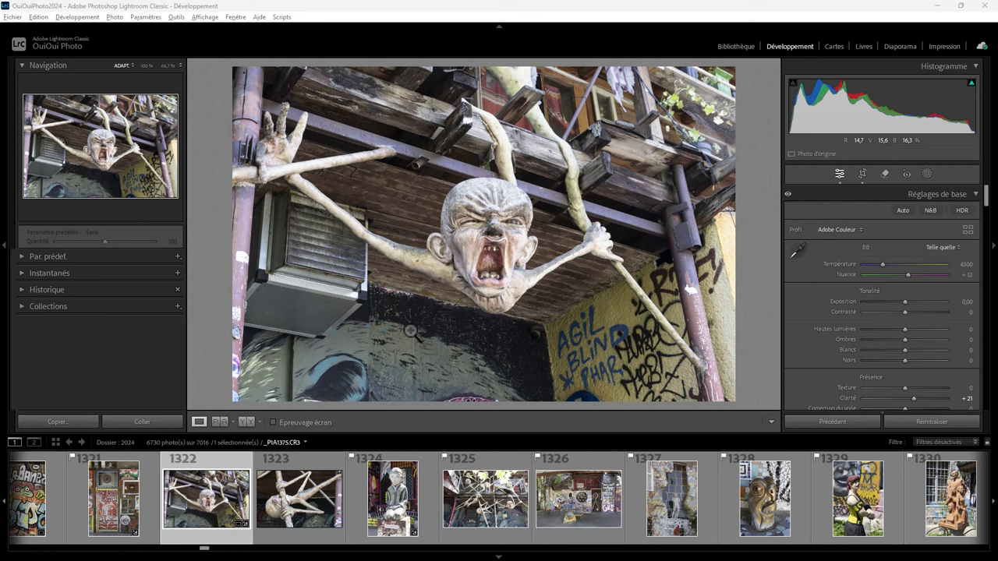
Erase the AGIL graffiti on the yellow wall with the Generative AI Remove tool
{"action": "left_click", "coordinate": [885, 173]}
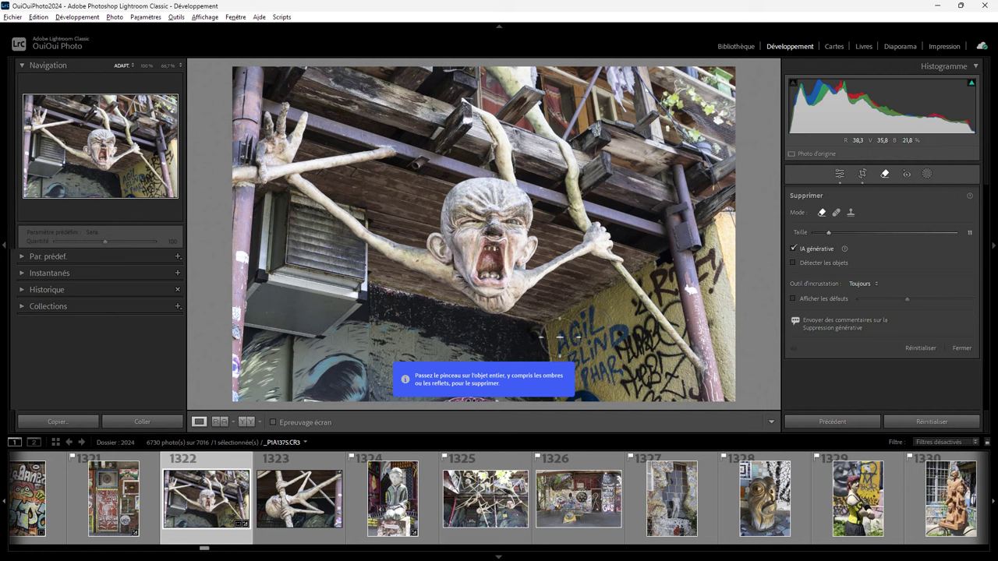
{"action": "mouse_move", "coordinate": [568, 329]}
{"action": "left_mouse_down"}
{"action": "mouse_move", "coordinate": [597, 322]}
{"action": "mouse_move", "coordinate": [570, 339]}
{"action": "left_mouse_up"}
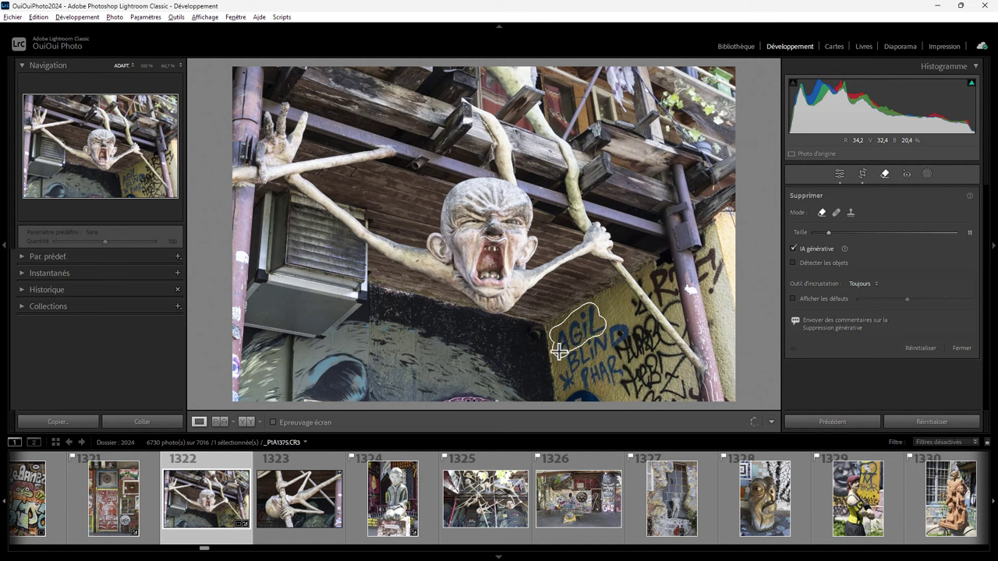
{"action": "left_click_drag", "start_coordinate": [570, 339], "coordinate": [558, 353]}
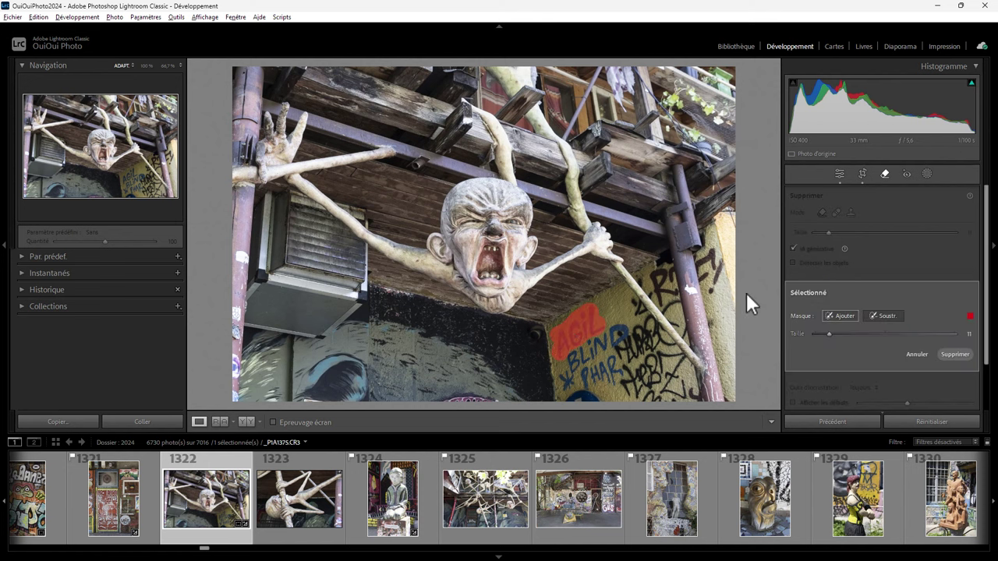
{"action": "left_click", "coordinate": [955, 354]}
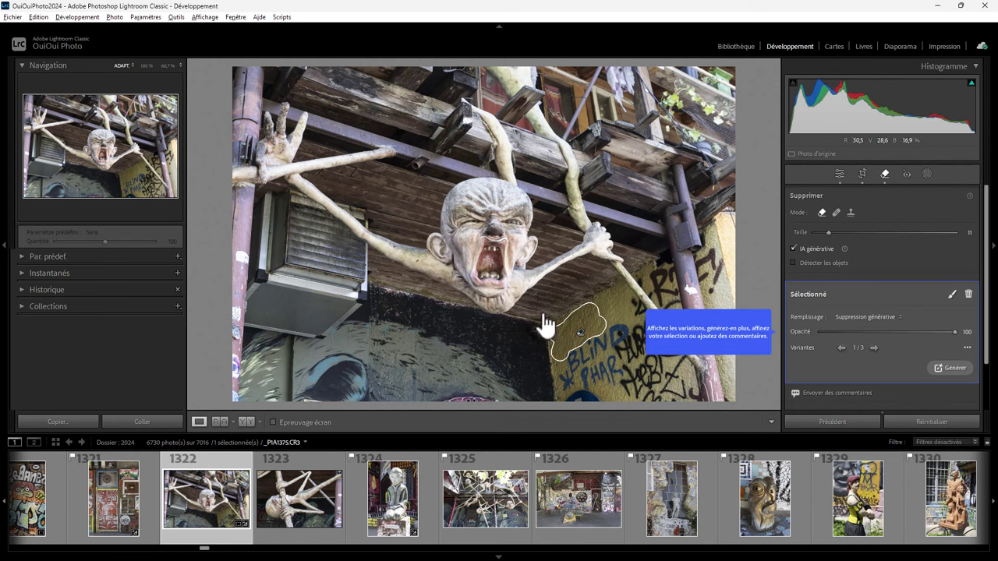
{"action": "right_click", "coordinate": [420, 197]}
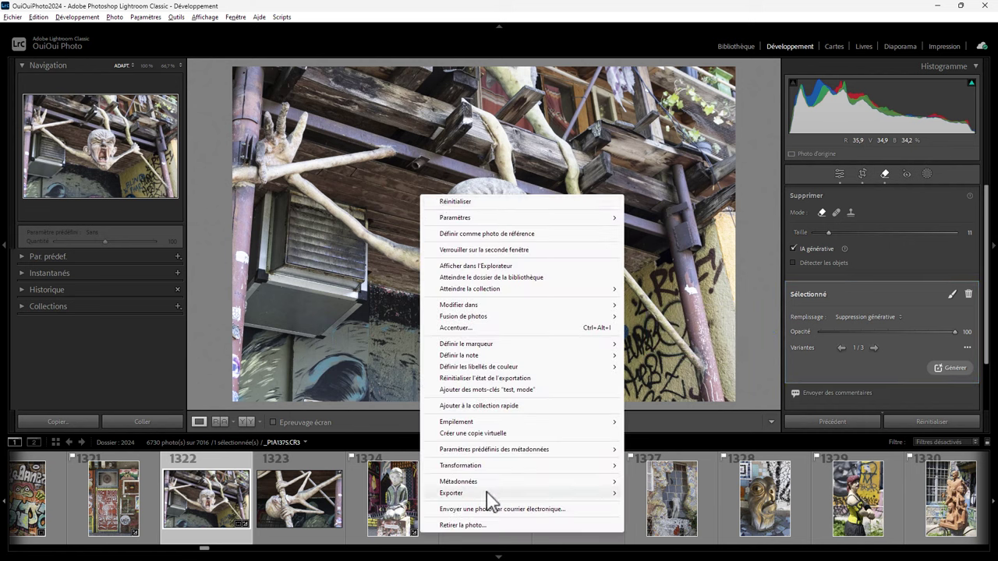
Open the export dialog, apply the Temp 2048px user preset, and reveal Content Credentials
{"action": "mouse_move", "coordinate": [451, 493]}
{"action": "left_click", "coordinate": [652, 58]}
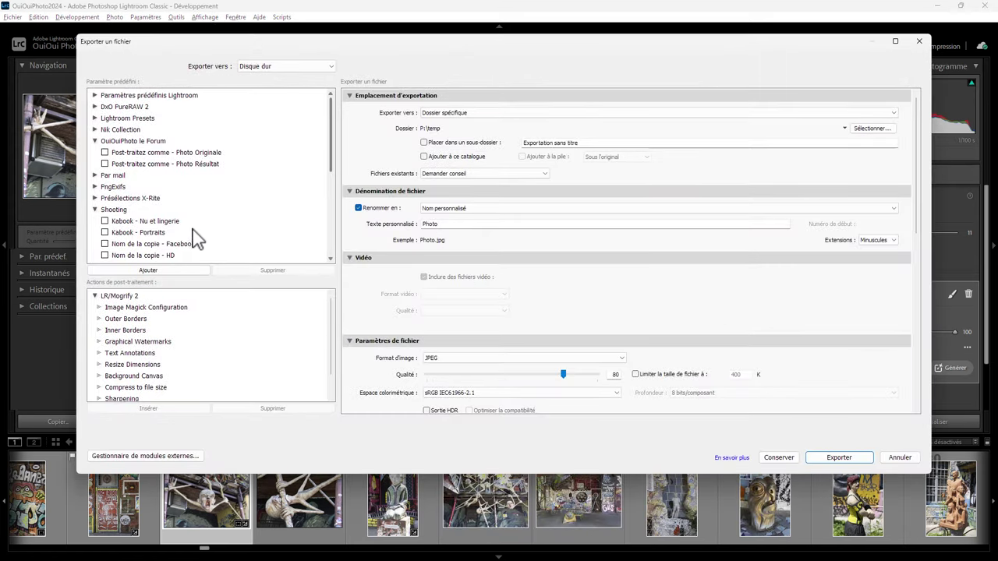
{"action": "left_click_drag", "start_coordinate": [333, 178], "coordinate": [331, 269]}
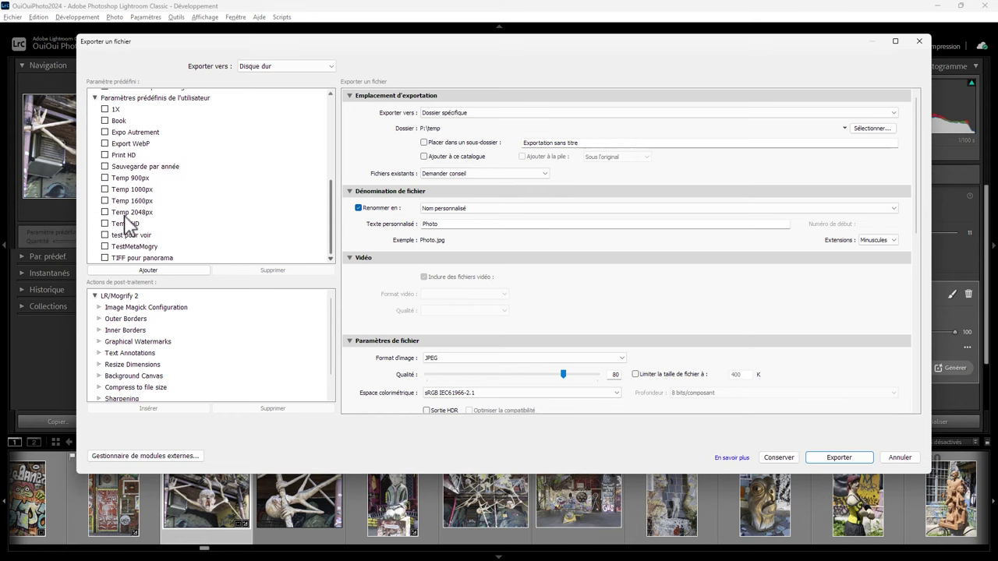
{"action": "left_click", "coordinate": [129, 213]}
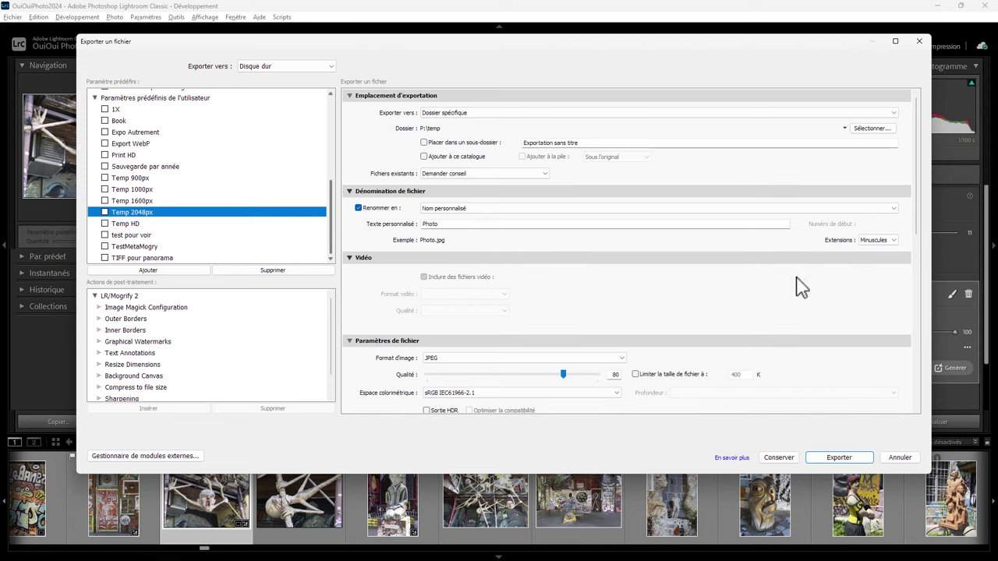
{"action": "left_click_drag", "start_coordinate": [917, 234], "coordinate": [918, 326]}
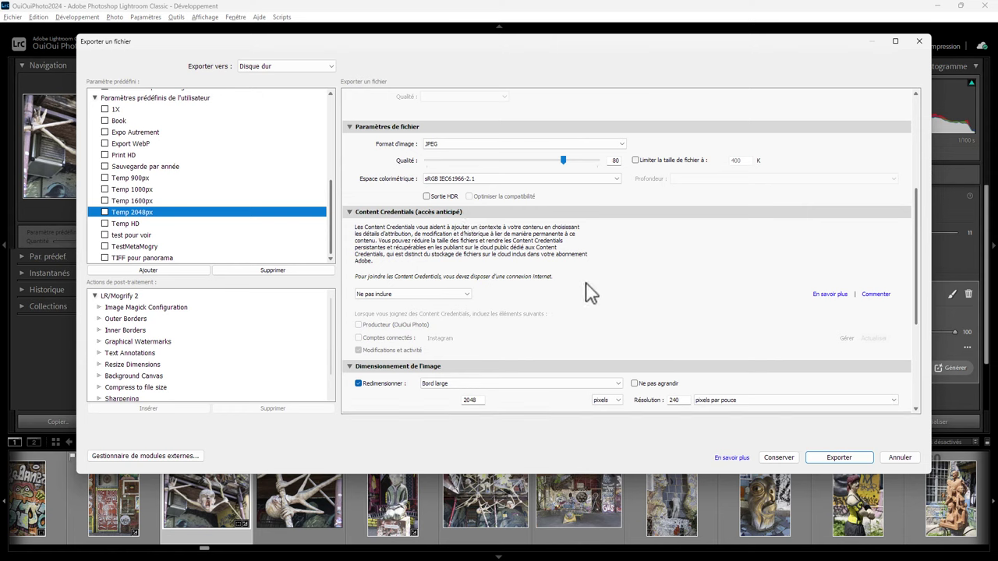
Attach Content Credentials including Producteur and Comptes connectés, then export the JPEG
{"action": "left_click", "coordinate": [423, 297]}
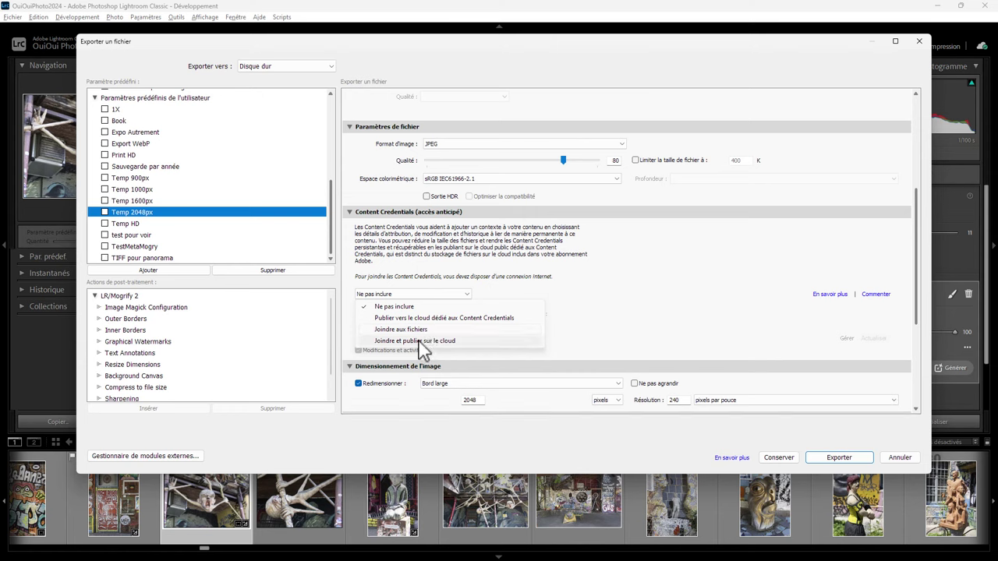
{"action": "left_click", "coordinate": [421, 330]}
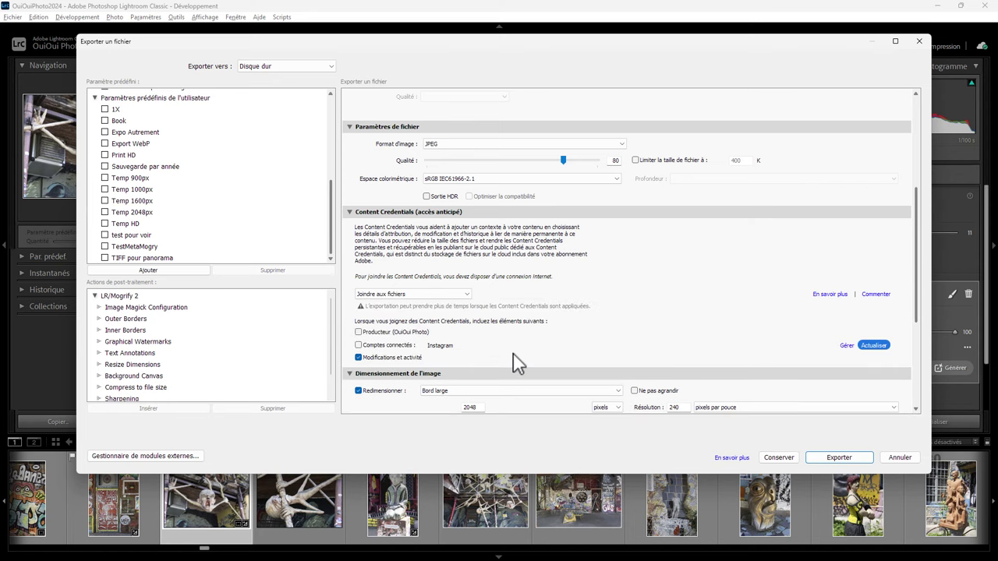
{"action": "left_click", "coordinate": [378, 333]}
{"action": "left_click", "coordinate": [360, 346]}
{"action": "left_click", "coordinate": [839, 458]}
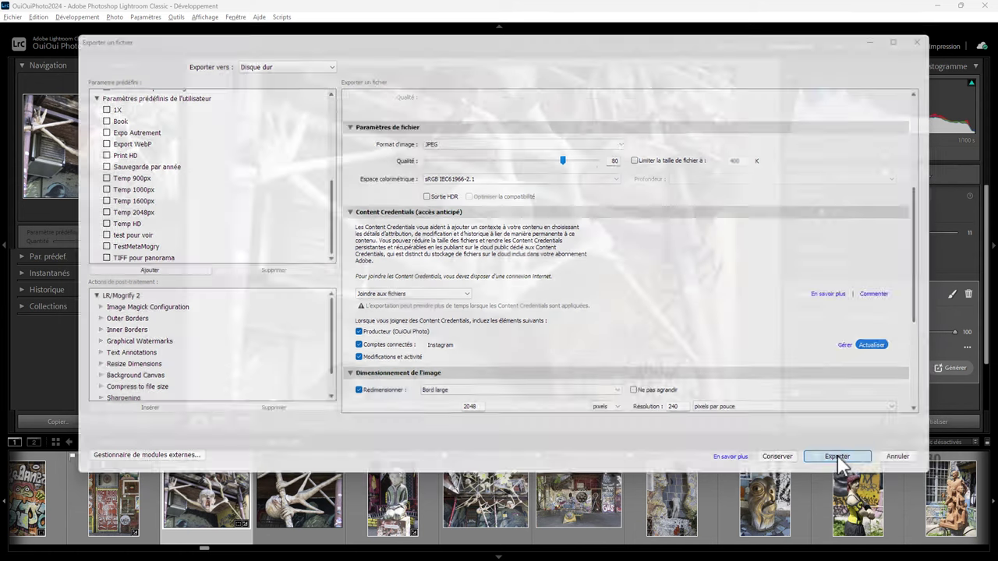
Overwrite the existing Photo.jpg and reload the updated file in Photoshop
{"action": "left_click", "coordinate": [484, 360]}
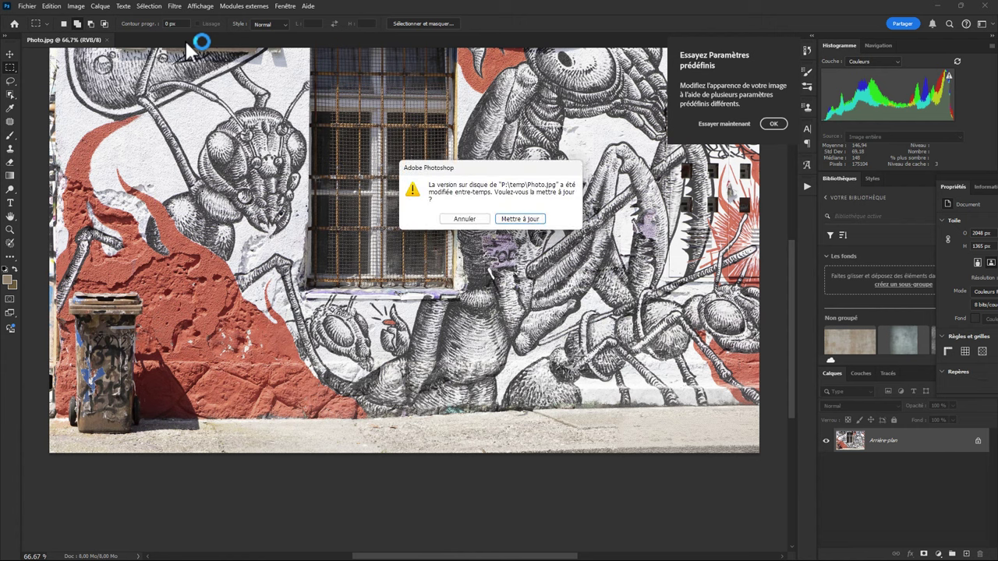
{"action": "left_click", "coordinate": [521, 219]}
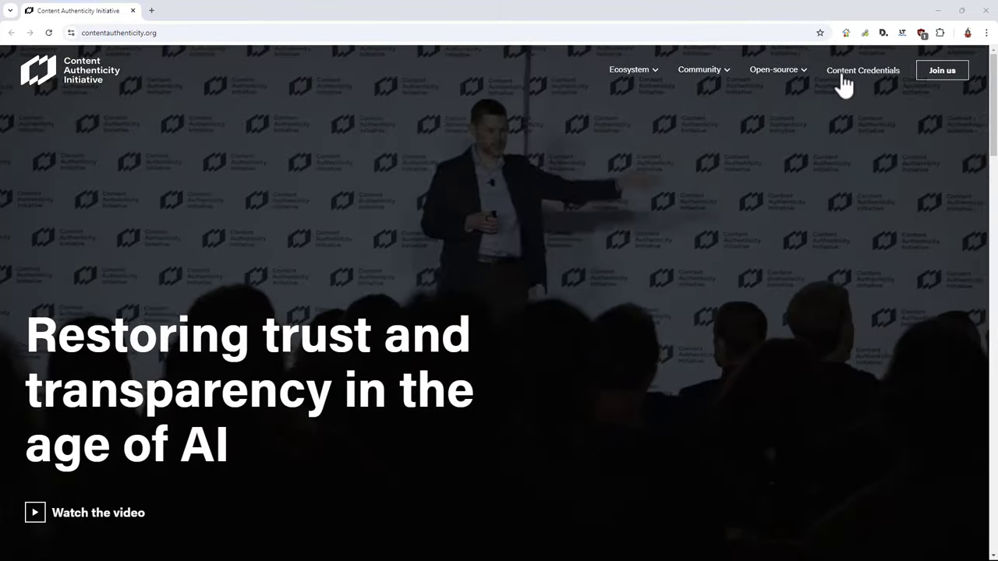
Load Photo.jpg into the Content Credentials Verify inspect page
{"action": "left_click", "coordinate": [838, 72]}
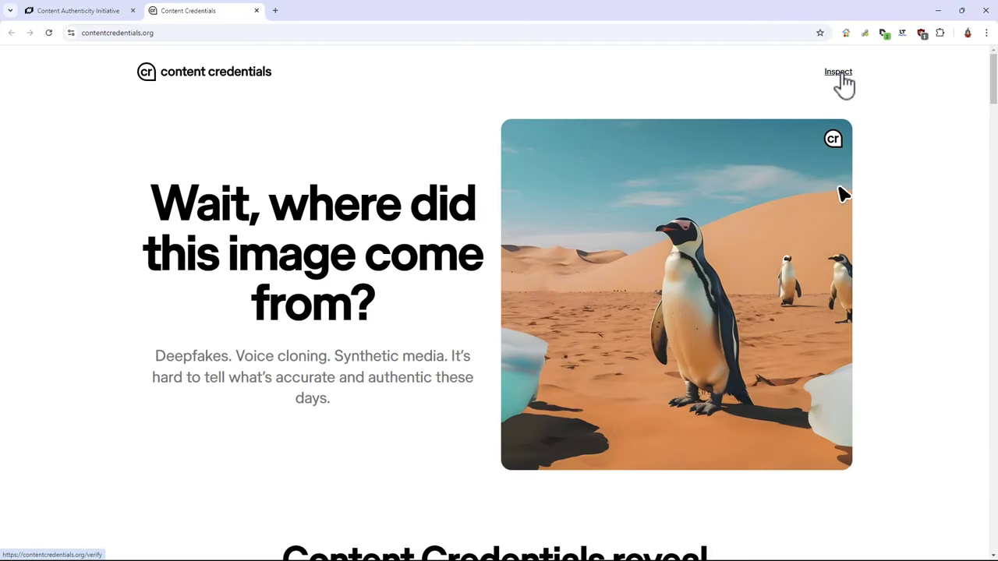
{"action": "left_click", "coordinate": [840, 77]}
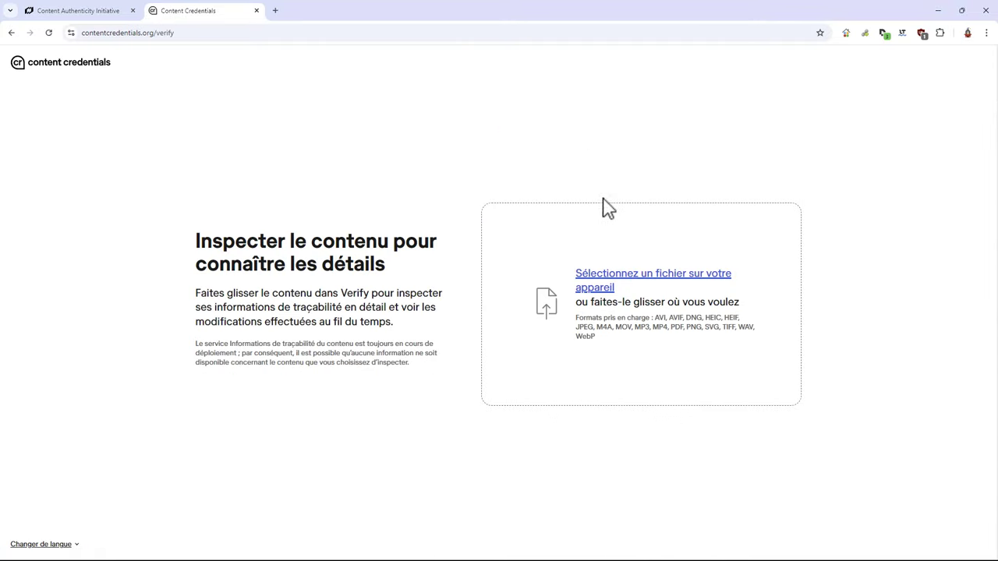
{"action": "left_click", "coordinate": [596, 289]}
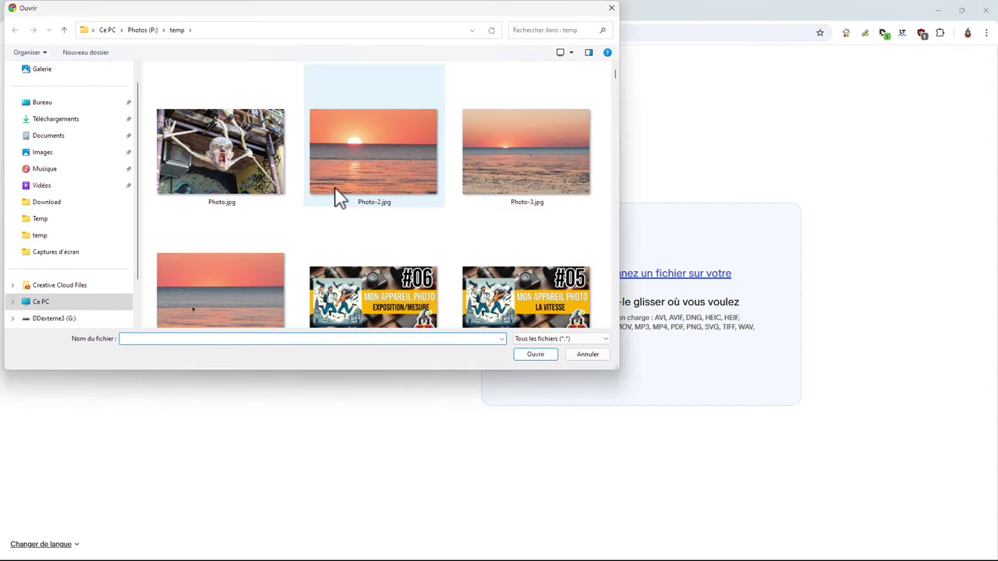
{"action": "double_click", "coordinate": [225, 168]}
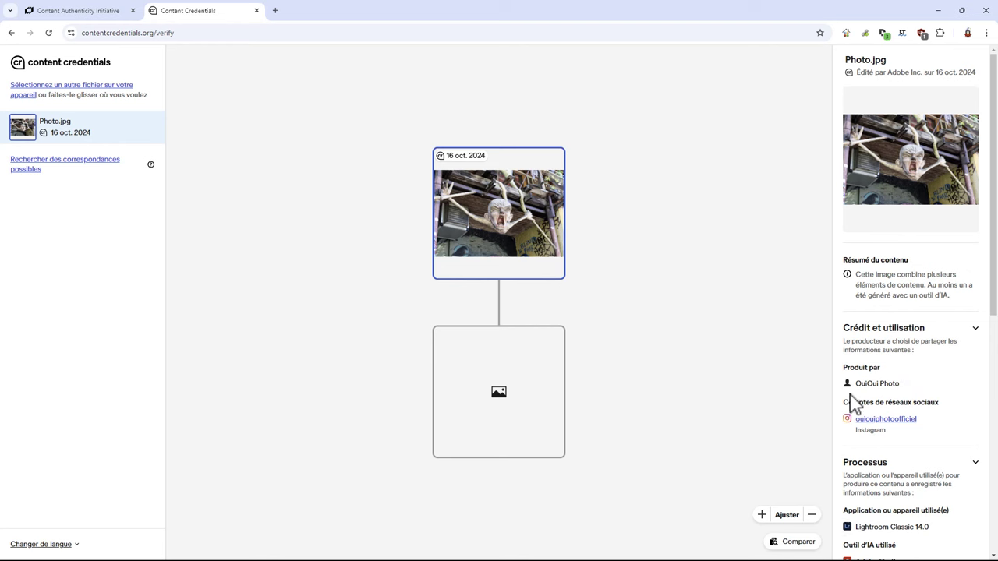
{"action": "left_click_drag", "start_coordinate": [995, 308], "coordinate": [995, 362]}
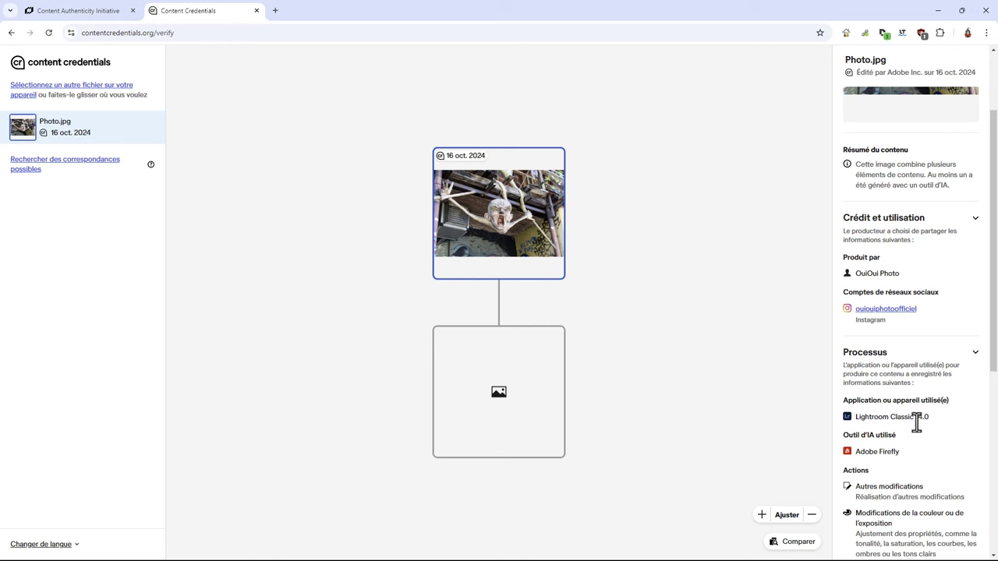
{"action": "left_click_drag", "start_coordinate": [995, 343], "coordinate": [995, 397]}
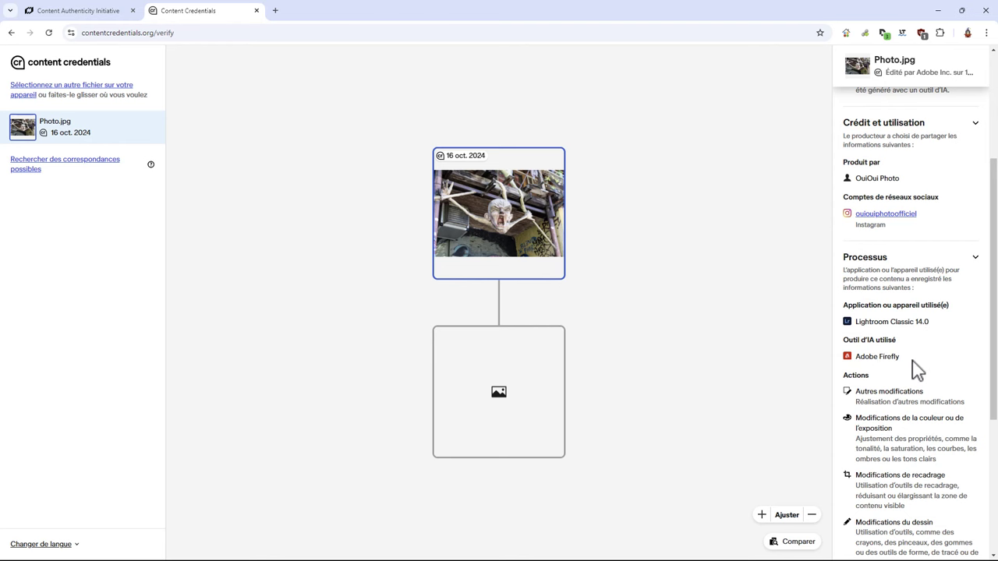
{"action": "left_click_drag", "start_coordinate": [995, 394], "coordinate": [995, 473]}
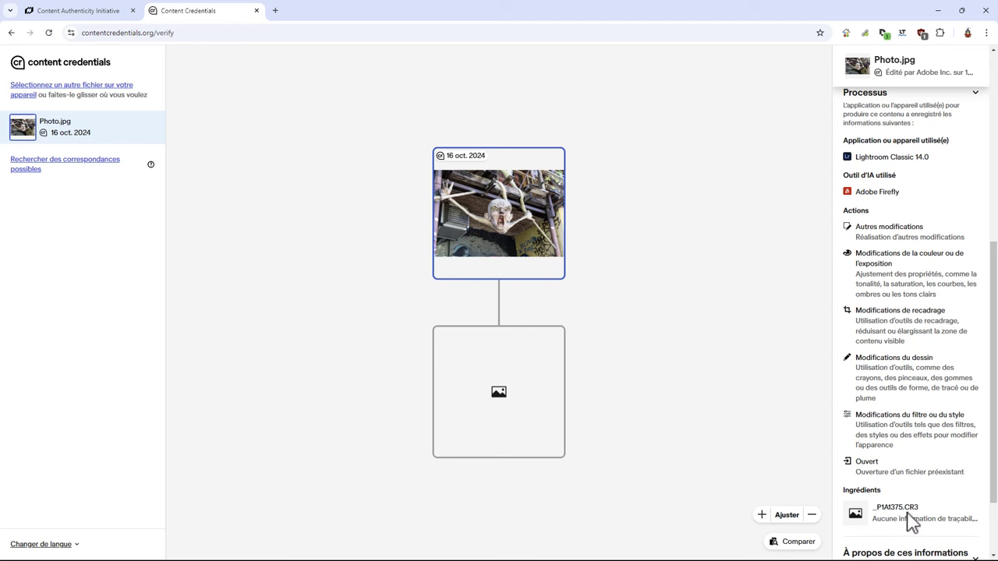
{"action": "scroll", "coordinate": [987, 491], "scroll_direction": "down", "scroll_amount": 2}
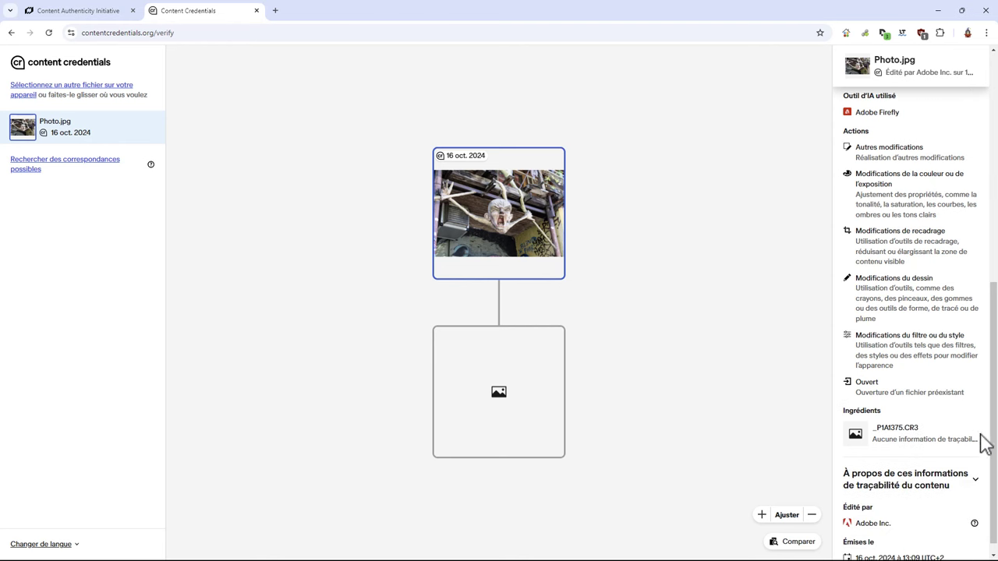
{"action": "scroll", "coordinate": [995, 451], "scroll_direction": "down", "scroll_amount": 1}
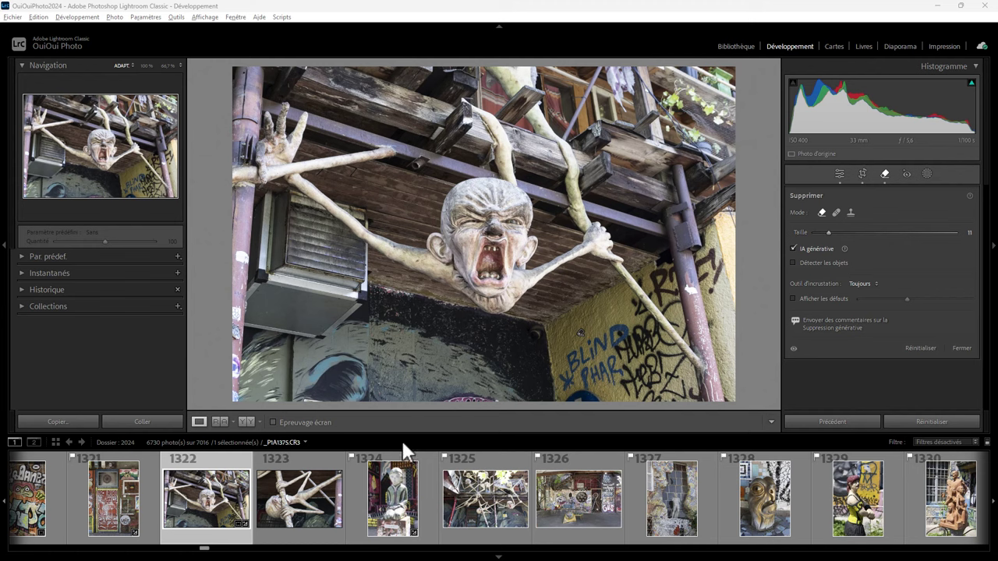
Select the kneeling statue photo (1324) and open its export dialog
{"action": "left_click", "coordinate": [406, 501]}
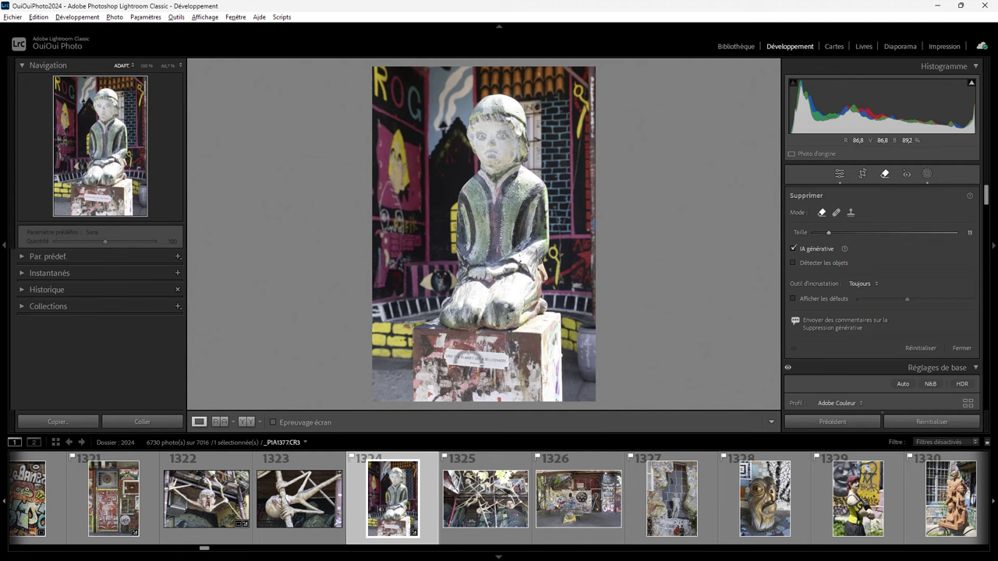
{"action": "right_click", "coordinate": [476, 207]}
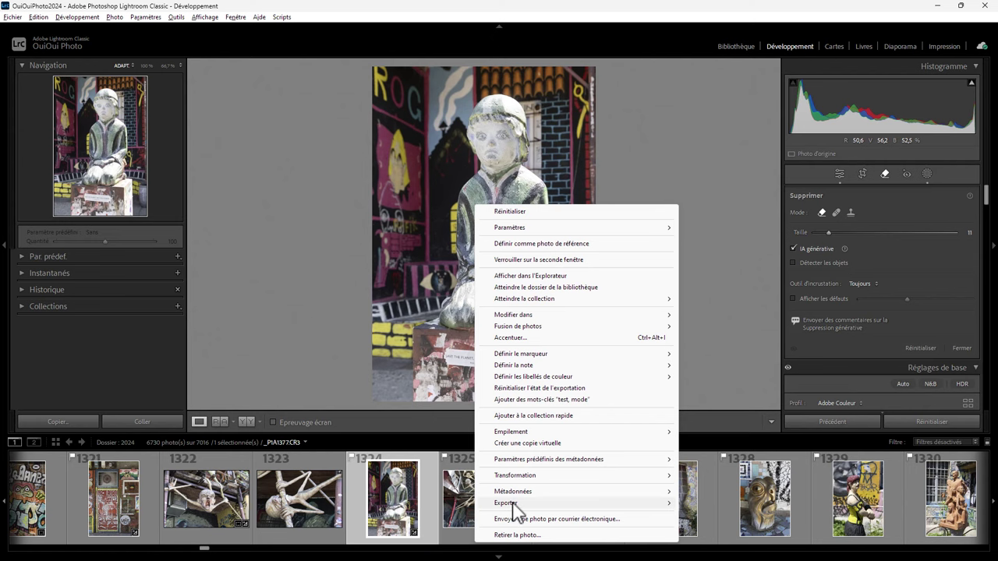
{"action": "mouse_move", "coordinate": [574, 503]}
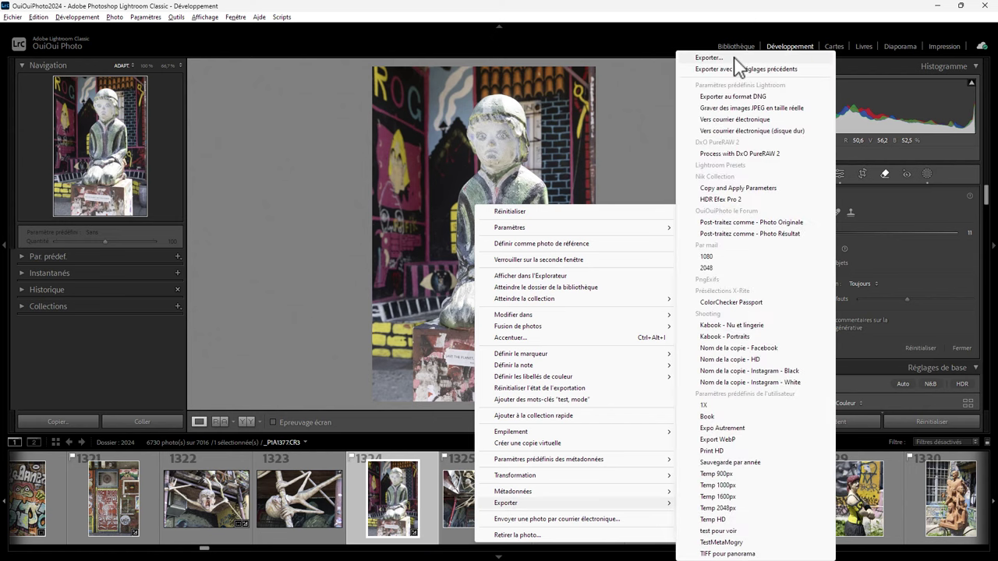
{"action": "left_click", "coordinate": [711, 58]}
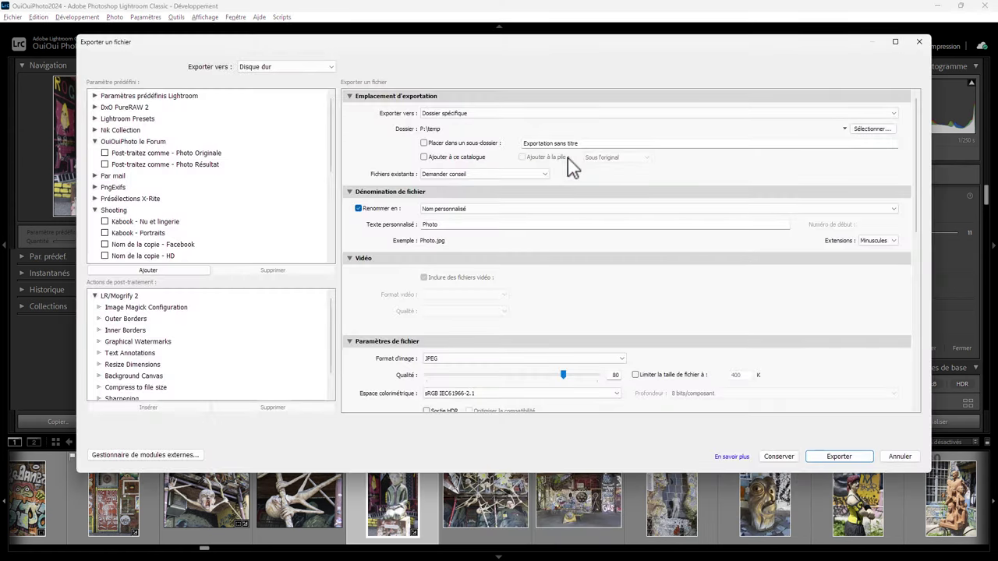
Set Content Credentials to 'Publier vers le cloud' and start the export
{"action": "left_click_drag", "start_coordinate": [918, 226], "coordinate": [907, 335]}
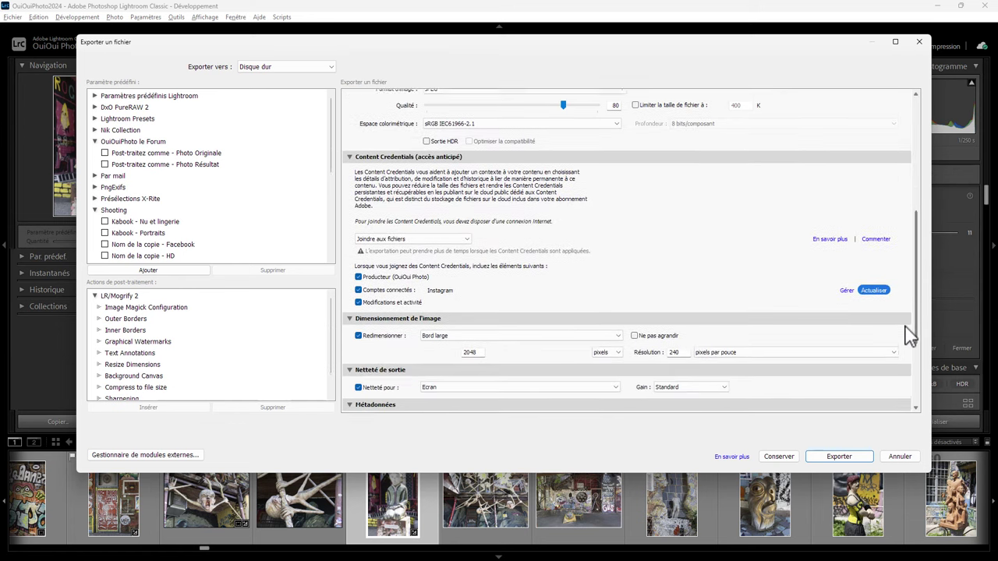
{"action": "left_click", "coordinate": [466, 237]}
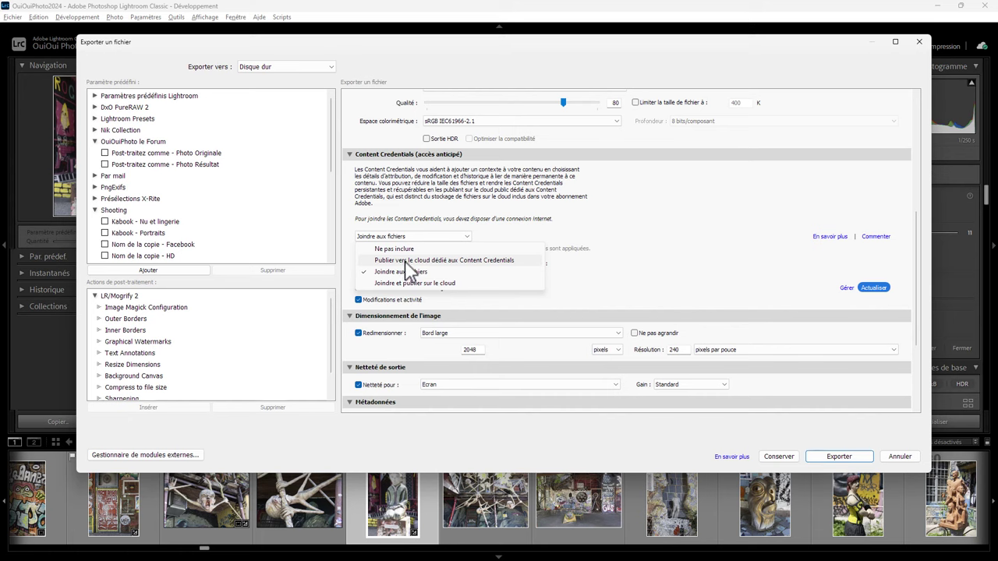
{"action": "left_click", "coordinate": [404, 262]}
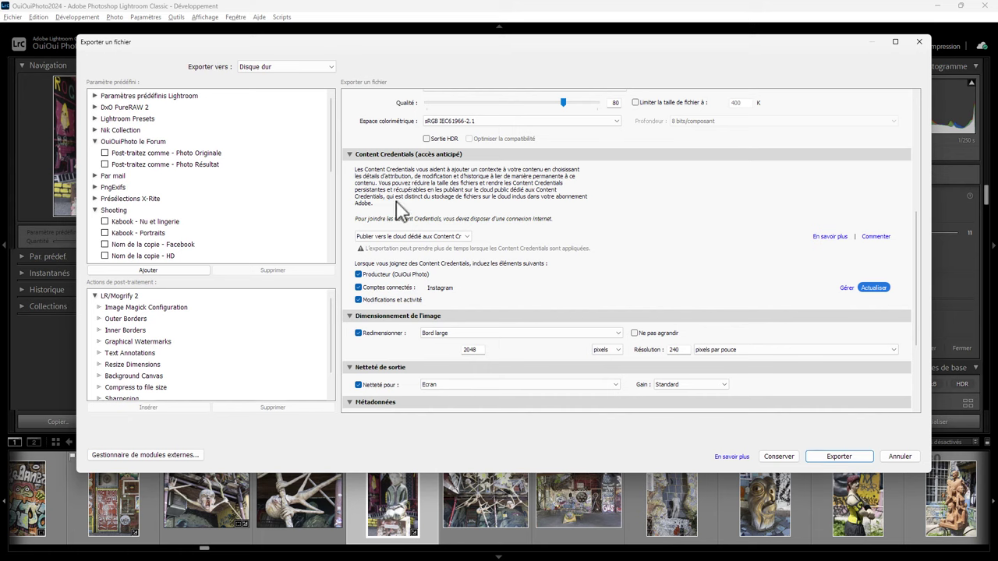
{"action": "left_click", "coordinate": [839, 458]}
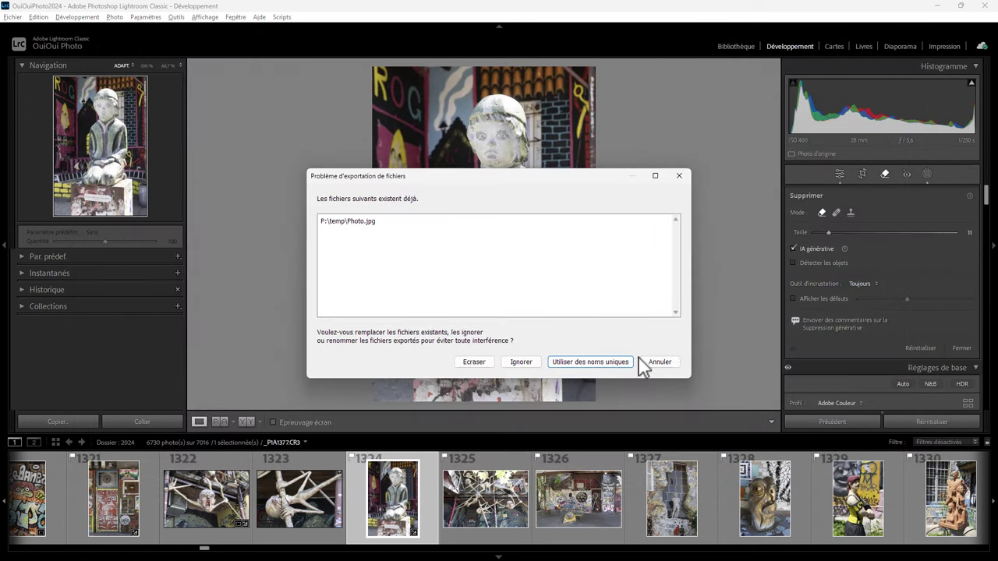
Overwrite Photo.jpg and reload the kneeling statue version in Photoshop
{"action": "left_click", "coordinate": [475, 363]}
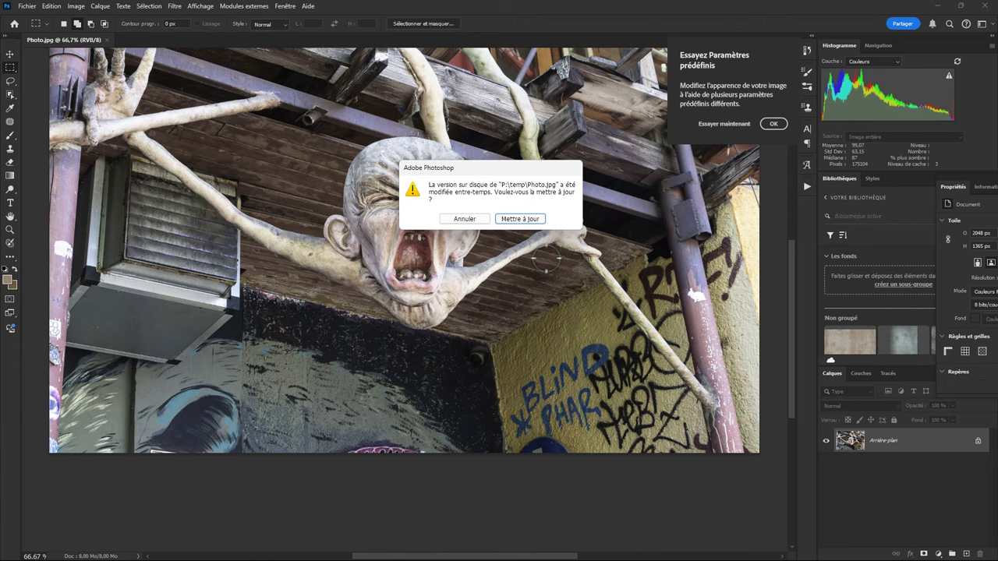
{"action": "left_click", "coordinate": [537, 218]}
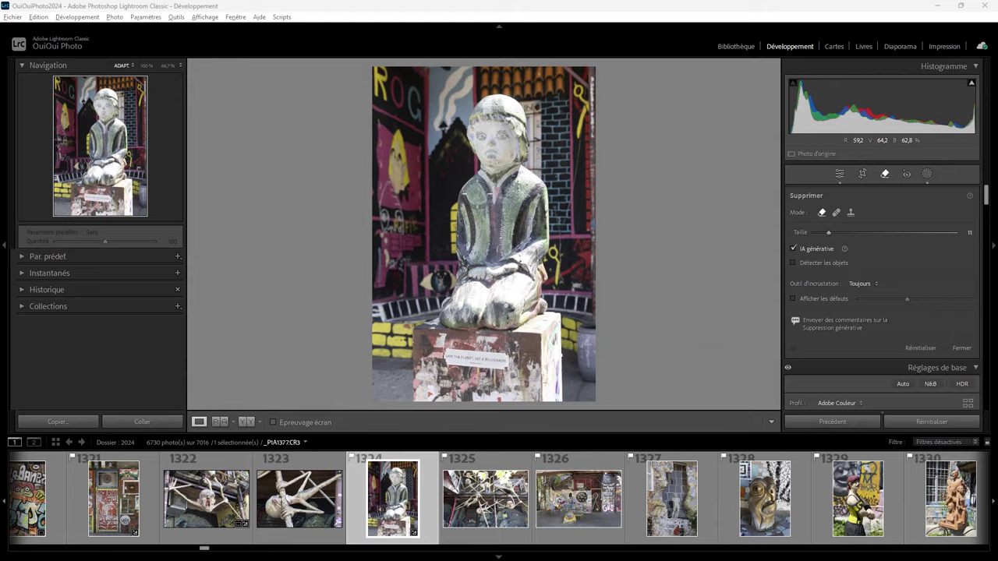
Export the statue photo again with Content Credentials set to 'Ne pas inclure'
{"action": "right_click", "coordinate": [478, 196]}
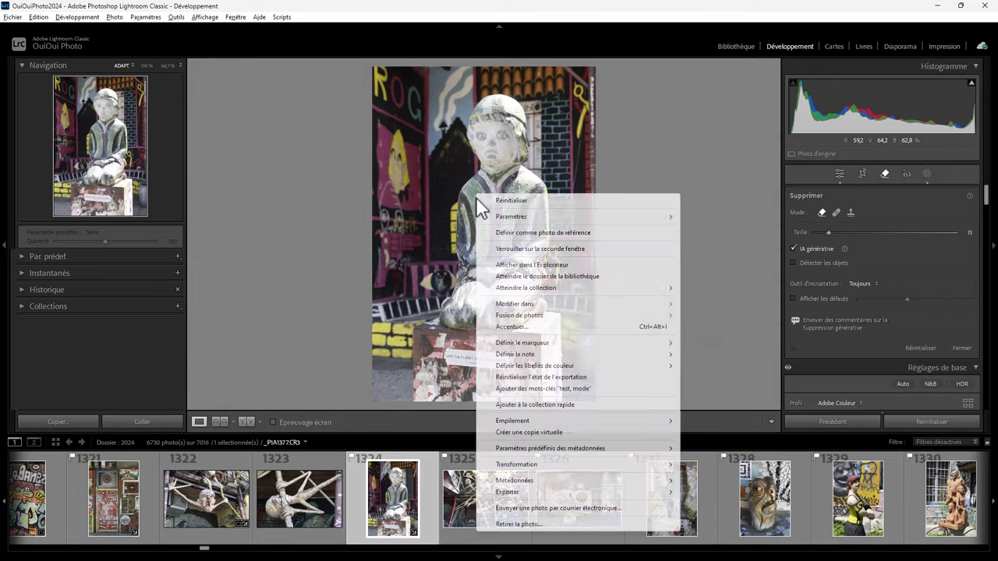
{"action": "mouse_move", "coordinate": [546, 492]}
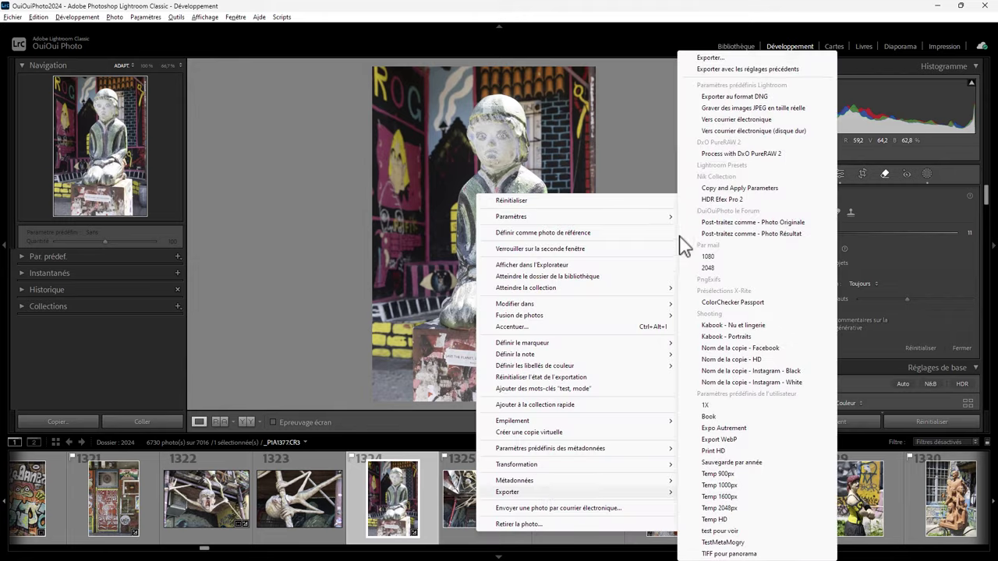
{"action": "left_click", "coordinate": [709, 58]}
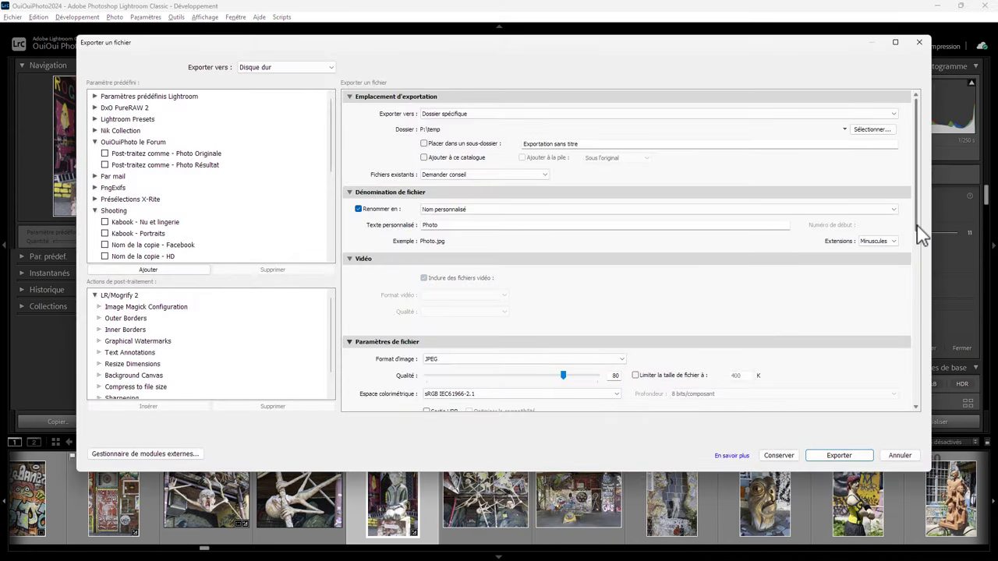
{"action": "left_click_drag", "start_coordinate": [917, 238], "coordinate": [914, 311]}
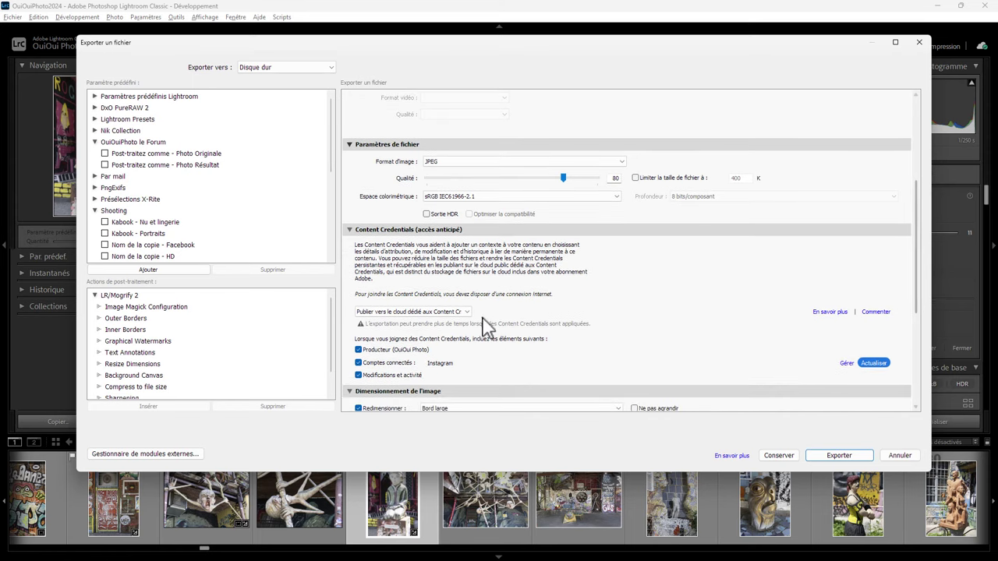
{"action": "left_click", "coordinate": [451, 312]}
{"action": "left_click", "coordinate": [431, 323]}
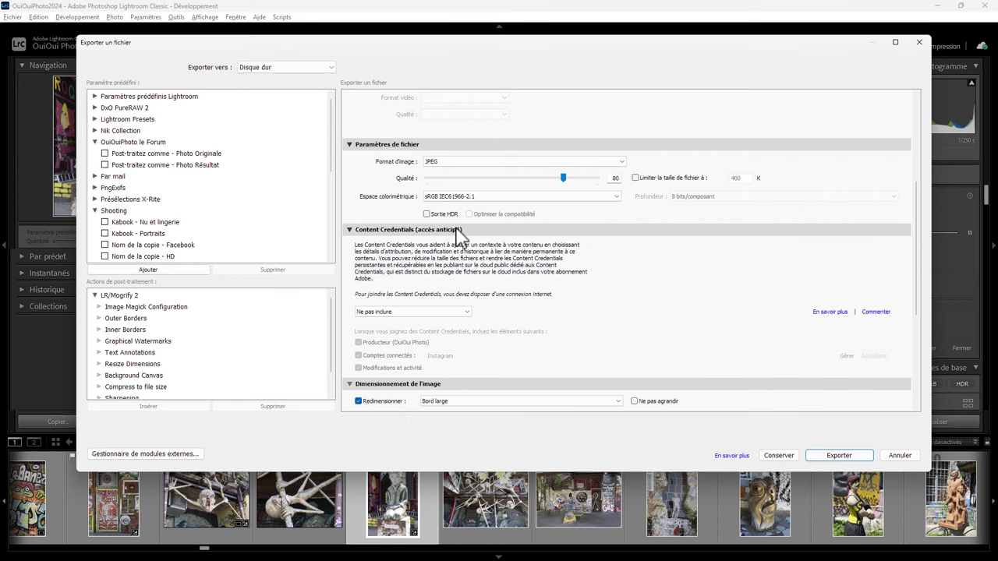
{"action": "left_click", "coordinate": [837, 455]}
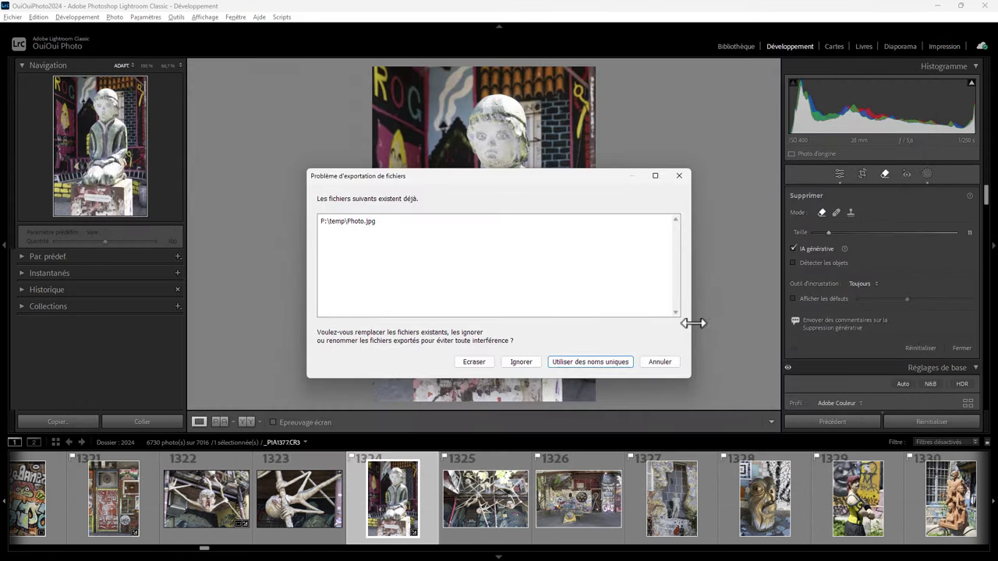
Overwrite Photo.jpg with the credential-free export and reload it in Photoshop
{"action": "left_click", "coordinate": [484, 362]}
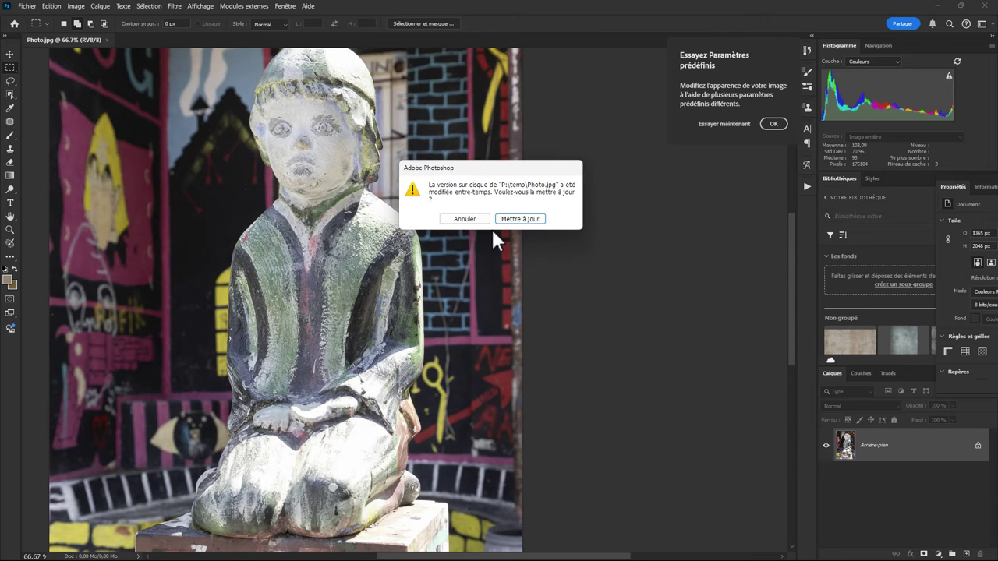
{"action": "left_click", "coordinate": [523, 220]}
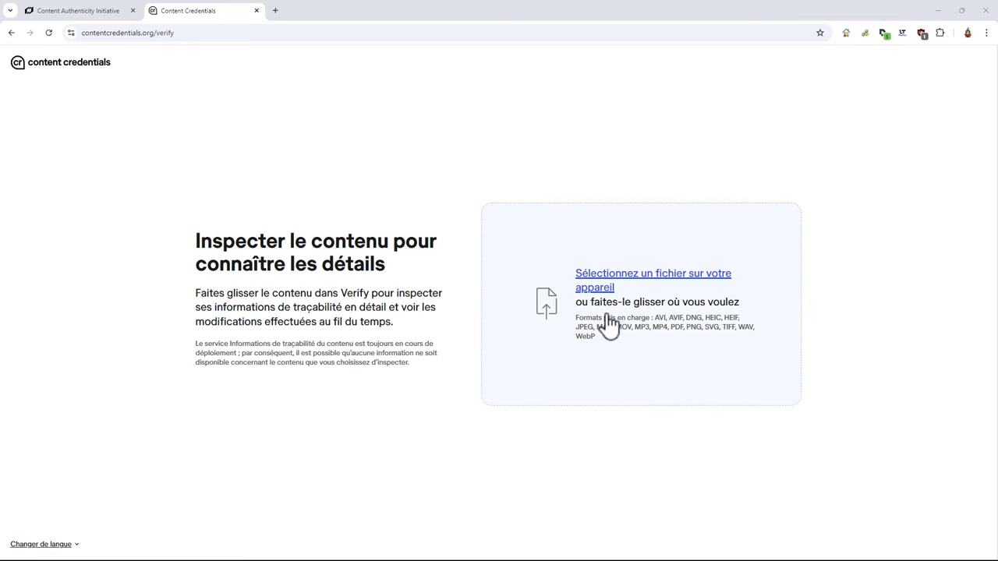
Load Photo.jpg from the temp folder into Verify, which reports no content credentials
{"action": "left_click", "coordinate": [603, 290]}
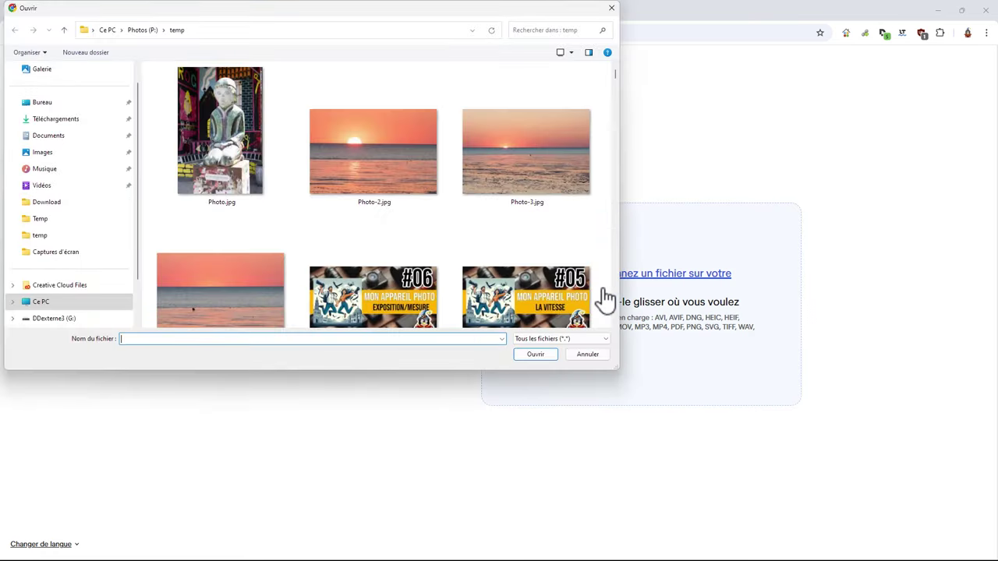
{"action": "double_click", "coordinate": [221, 178]}
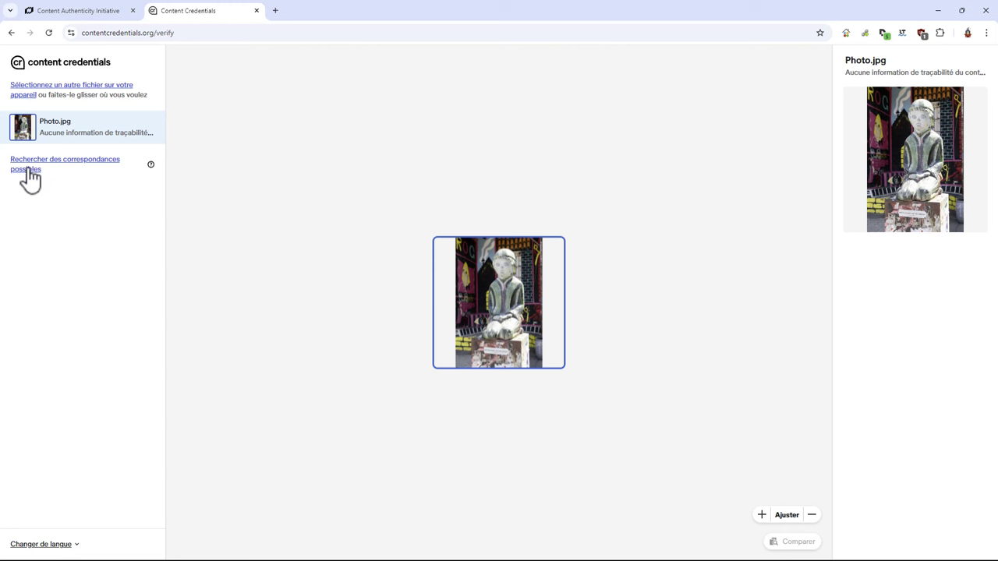
Search for cloud matches and open the 16 oct. 2024 Photo.jpg match's credentials
{"action": "left_click", "coordinate": [29, 178]}
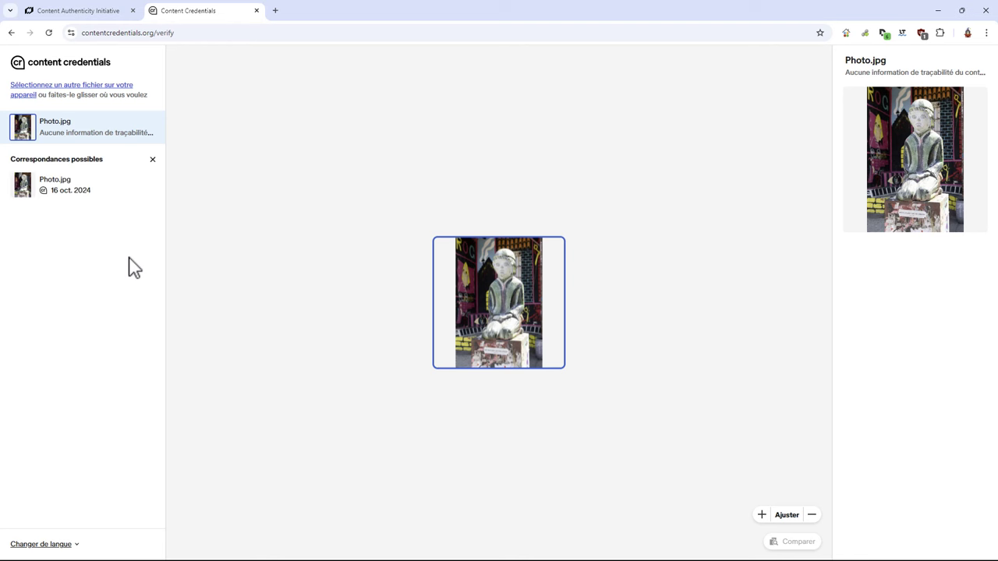
{"action": "left_click", "coordinate": [43, 195]}
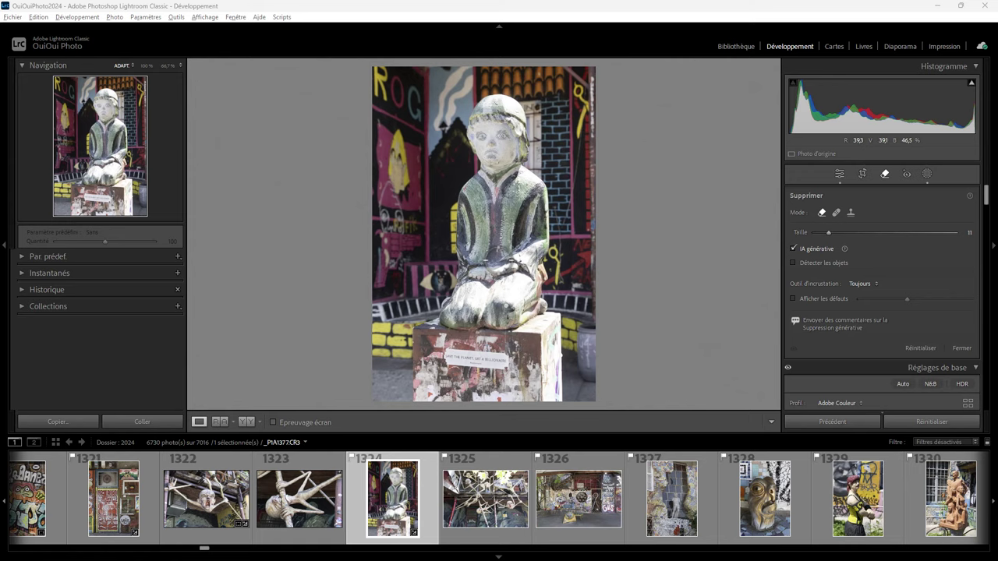
Reopen the Remove tool settings and raise the brush size to 21
{"action": "left_click", "coordinate": [884, 175]}
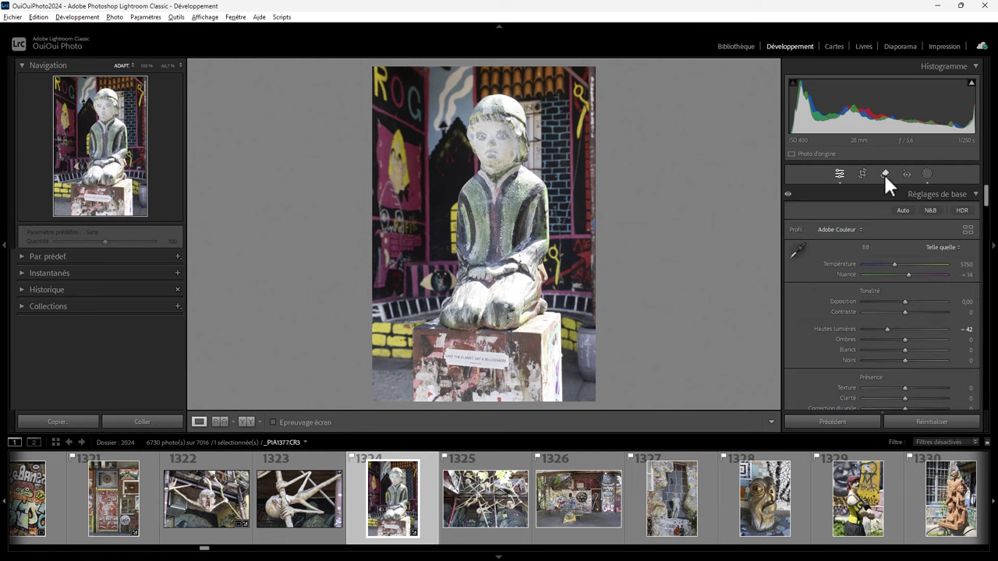
{"action": "left_click", "coordinate": [883, 173]}
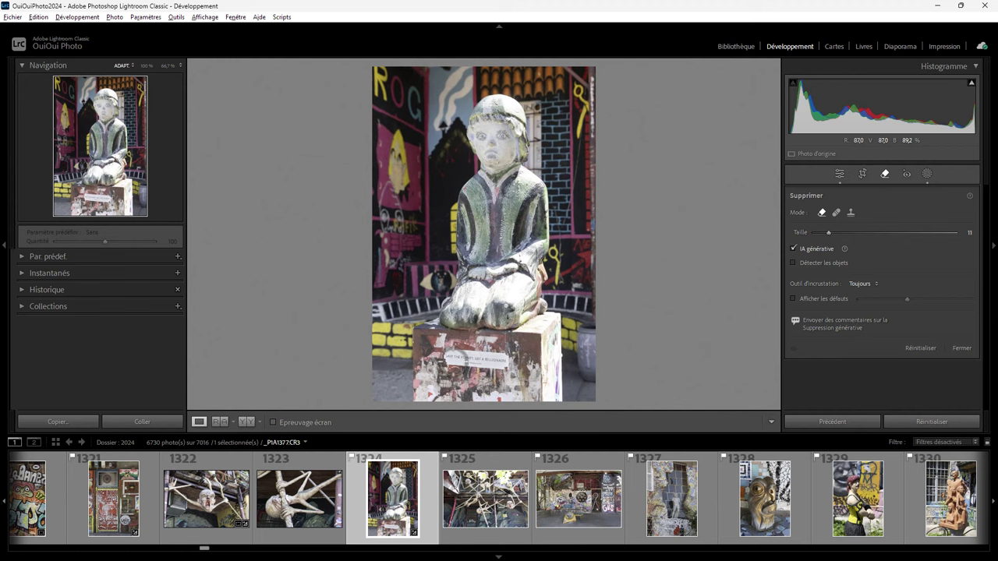
{"action": "scroll", "coordinate": [451, 361], "scroll_direction": "up", "scroll_amount": 3}
{"action": "scroll", "coordinate": [451, 360], "scroll_direction": "up", "scroll_amount": 3}
{"action": "scroll", "coordinate": [450, 360], "scroll_direction": "up", "scroll_amount": 3}
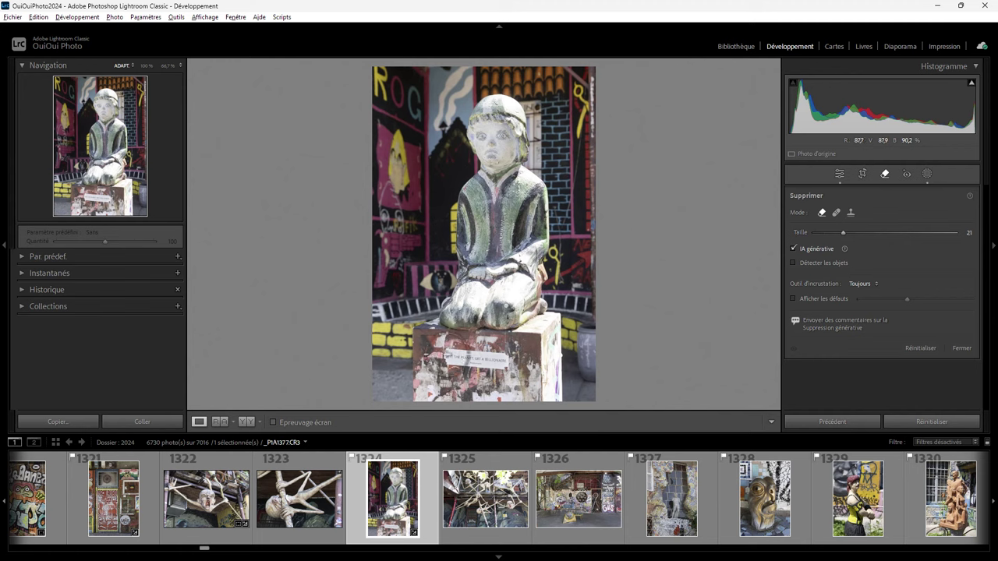
Erase the pedestal sticker with generative AI removal, keeping variant 3 of 3
{"action": "left_click_drag", "start_coordinate": [439, 357], "coordinate": [503, 357]}
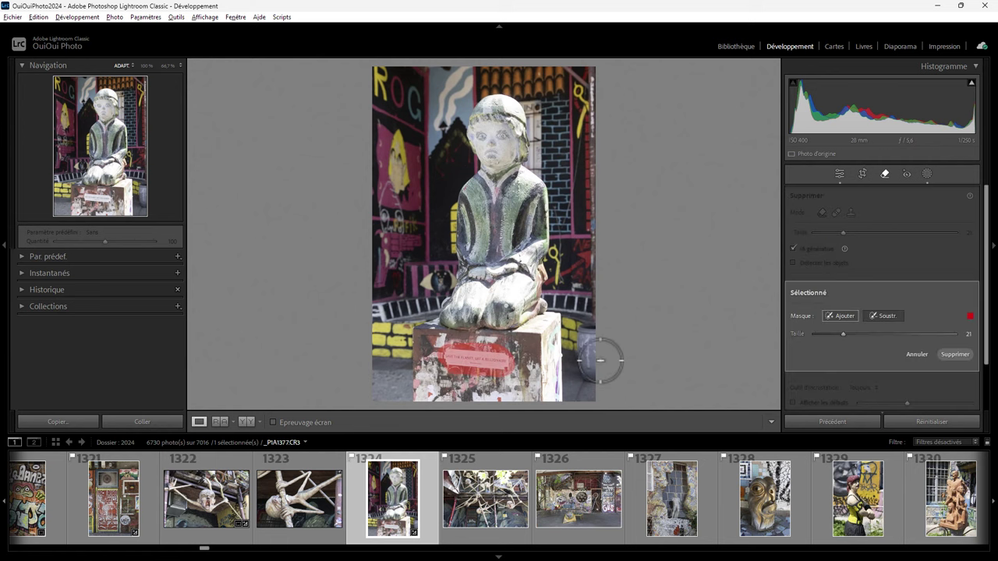
{"action": "left_click", "coordinate": [955, 354]}
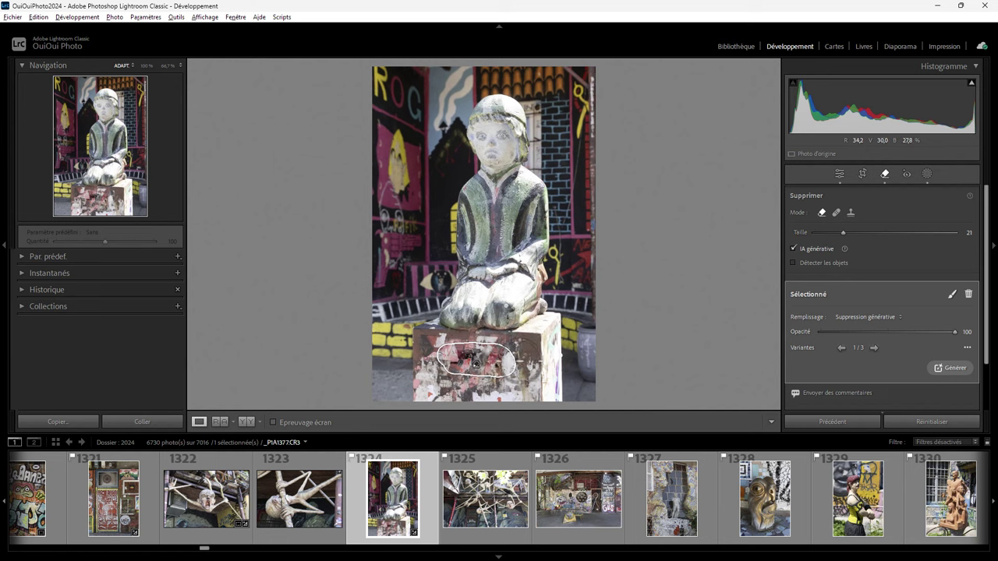
{"action": "left_click", "coordinate": [876, 348]}
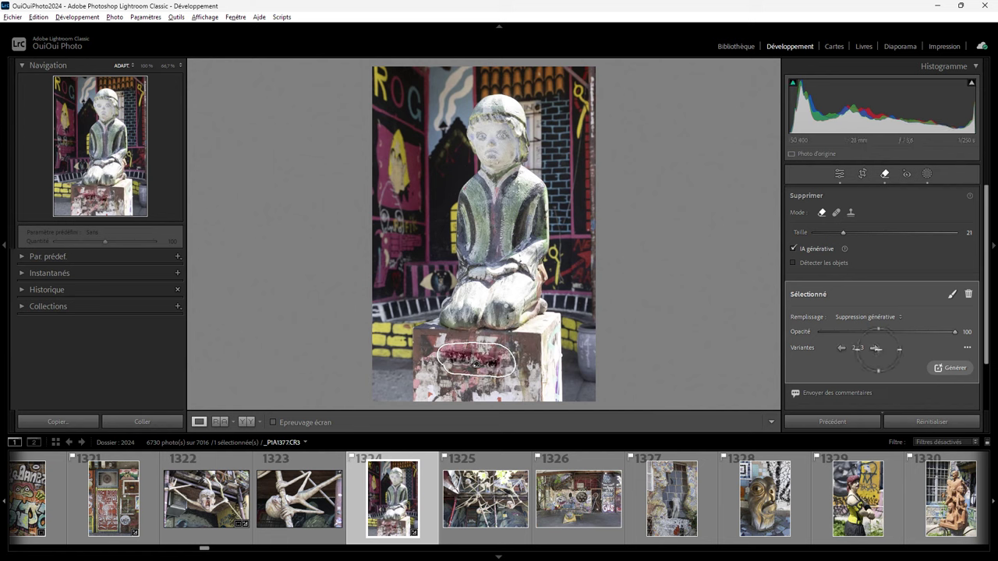
{"action": "left_click", "coordinate": [875, 348]}
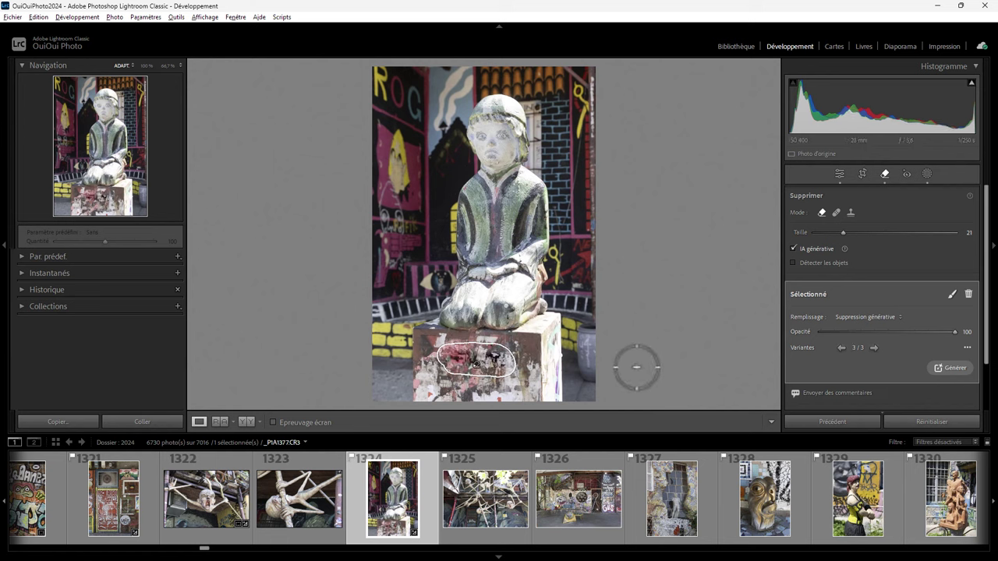
Export the photo as a 2048 px JPEG with a chosen watermark preset and no Content Credentials
{"action": "right_click", "coordinate": [462, 171]}
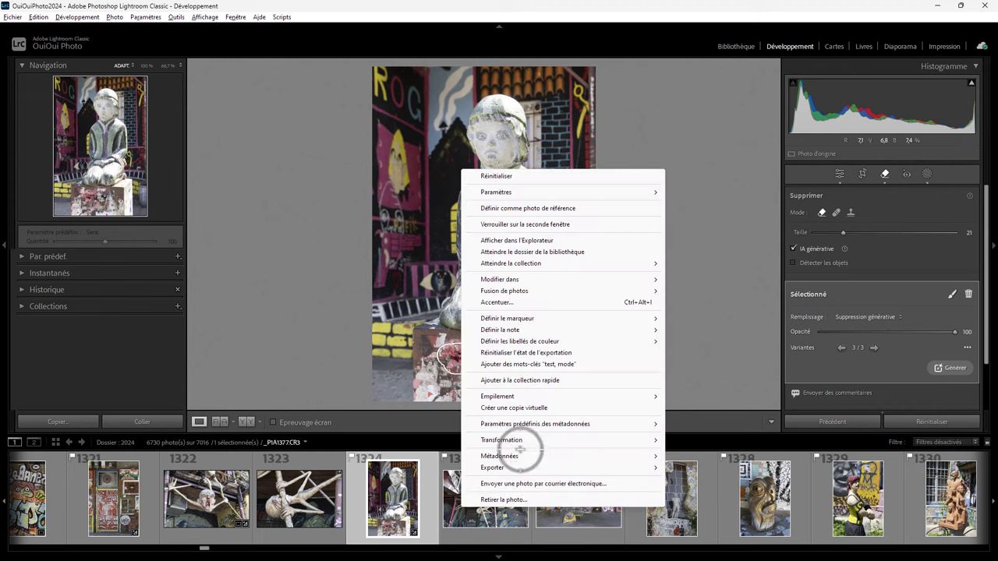
{"action": "mouse_move", "coordinate": [492, 468]}
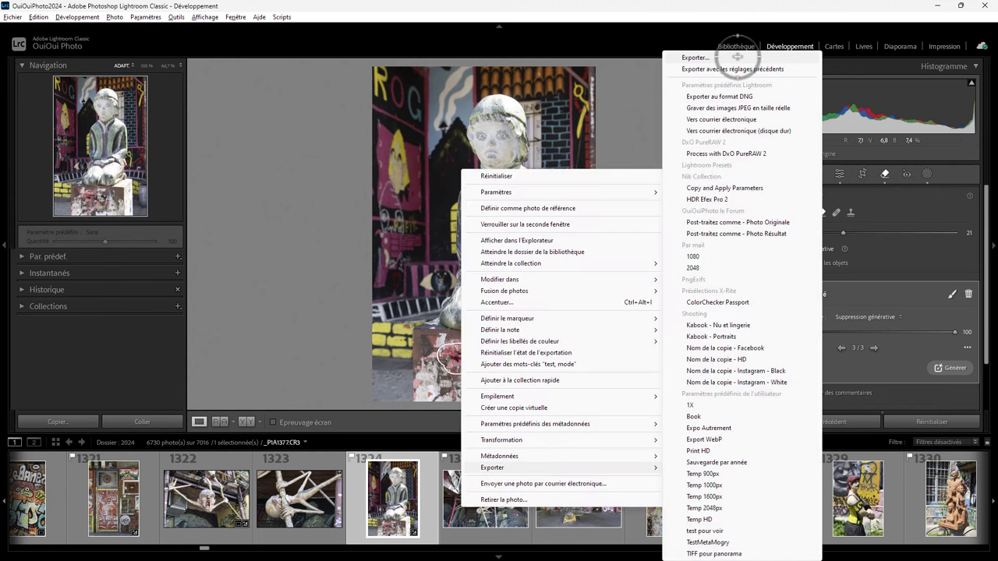
{"action": "left_click", "coordinate": [729, 57]}
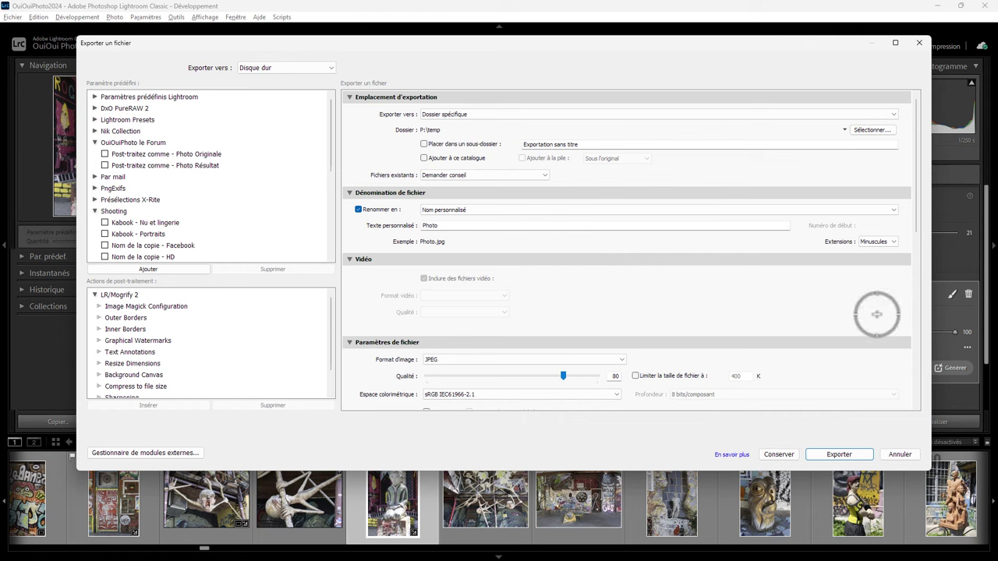
{"action": "mouse_move", "coordinate": [917, 226]}
{"action": "left_mouse_down"}
{"action": "mouse_move", "coordinate": [922, 407]}
{"action": "mouse_move", "coordinate": [921, 306]}
{"action": "mouse_move", "coordinate": [913, 346]}
{"action": "left_mouse_up"}
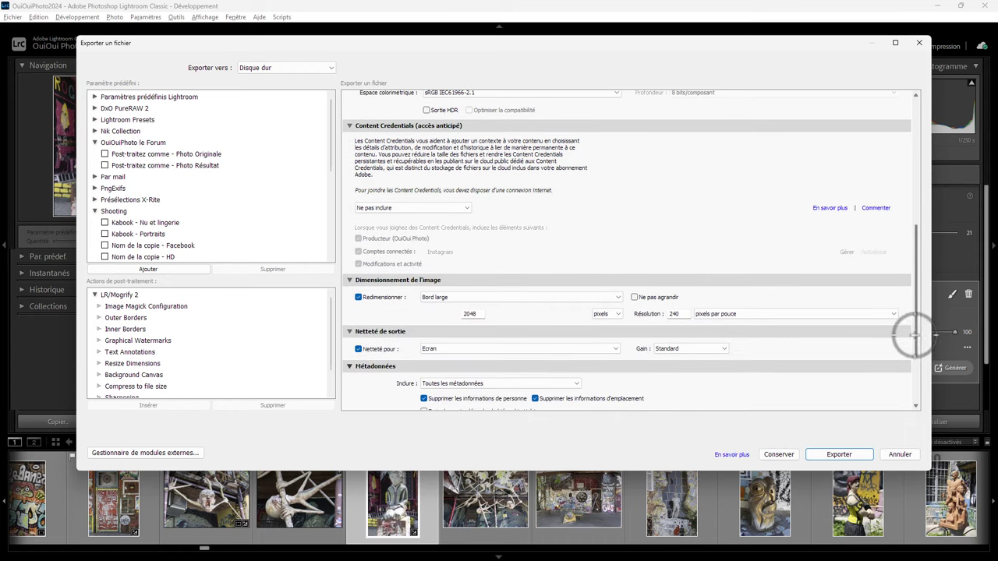
{"action": "left_click_drag", "start_coordinate": [920, 341], "coordinate": [915, 392]}
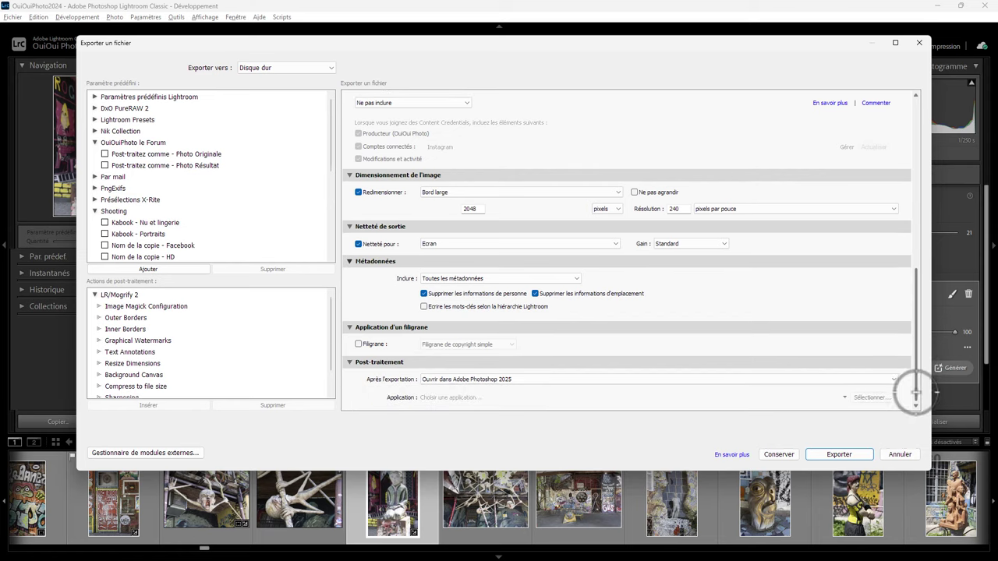
{"action": "left_click", "coordinate": [359, 344]}
{"action": "left_click", "coordinate": [454, 344]}
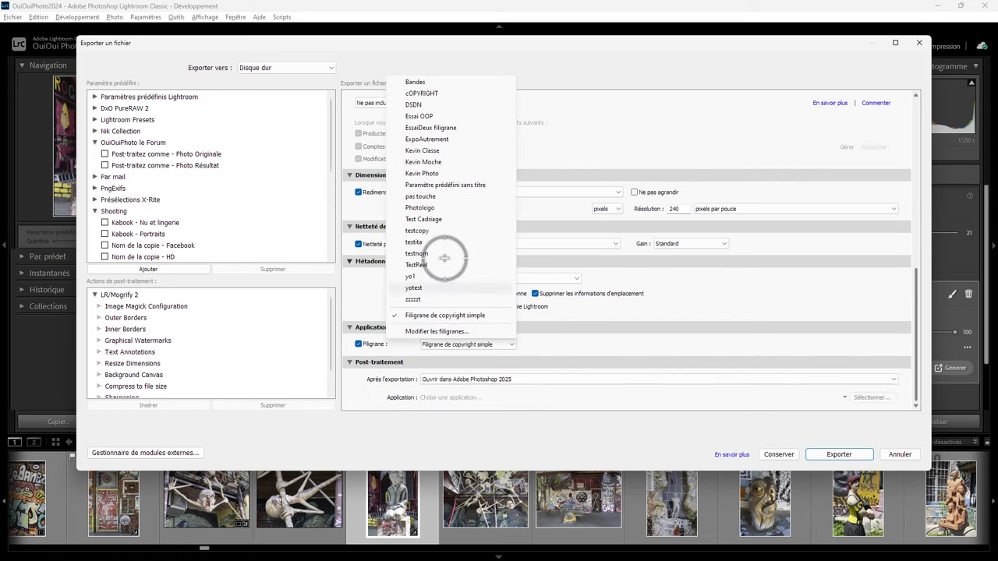
{"action": "left_click", "coordinate": [421, 173]}
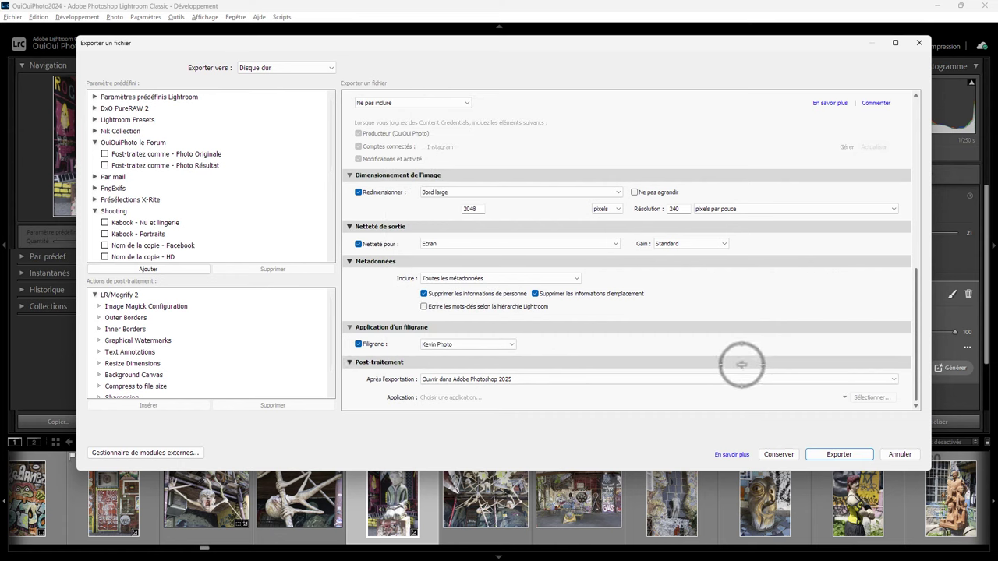
{"action": "left_click", "coordinate": [839, 455]}
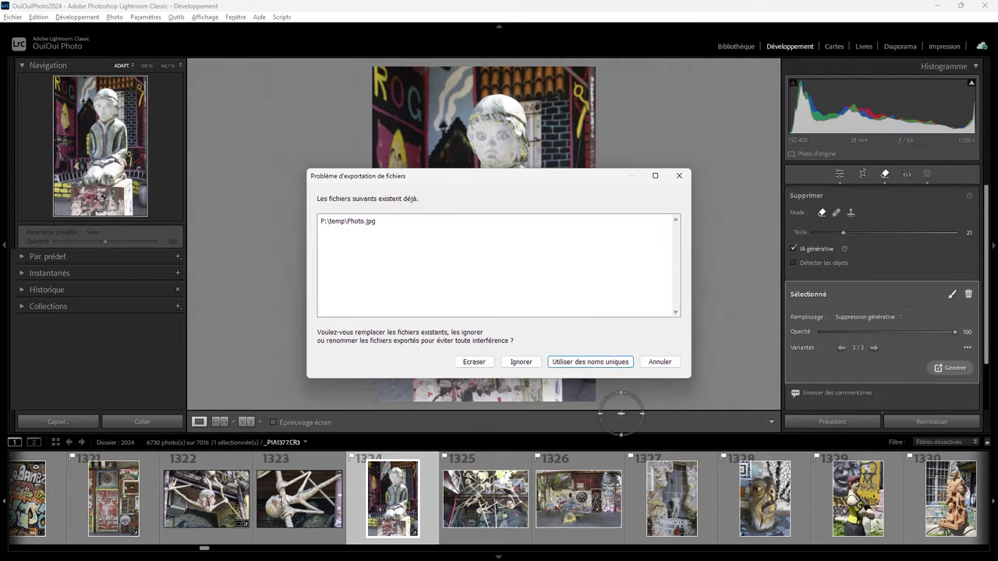
Overwrite P:\temp\Photo.jpg, reload it in Photoshop and zoom out
{"action": "left_click", "coordinate": [474, 362]}
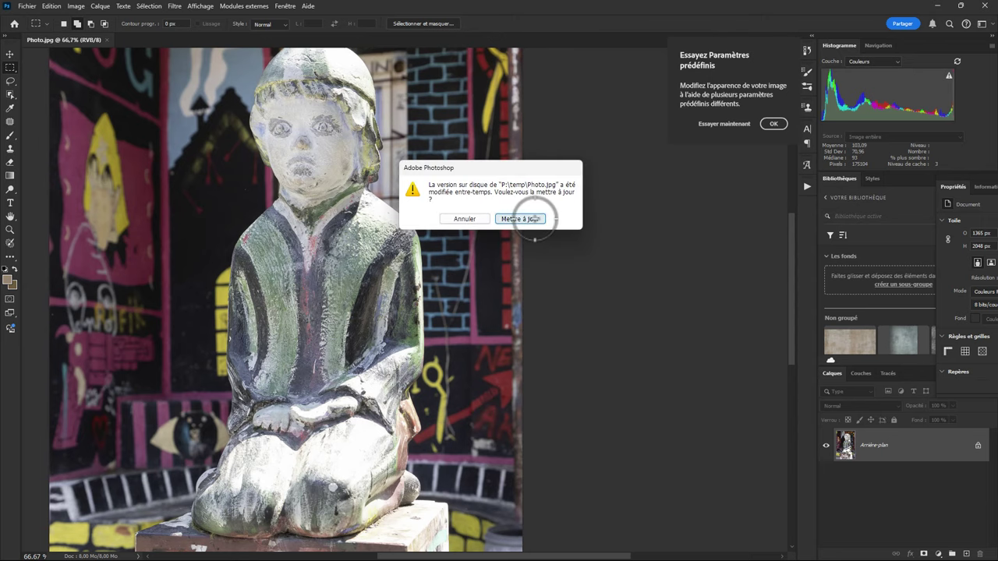
{"action": "left_click", "coordinate": [527, 219]}
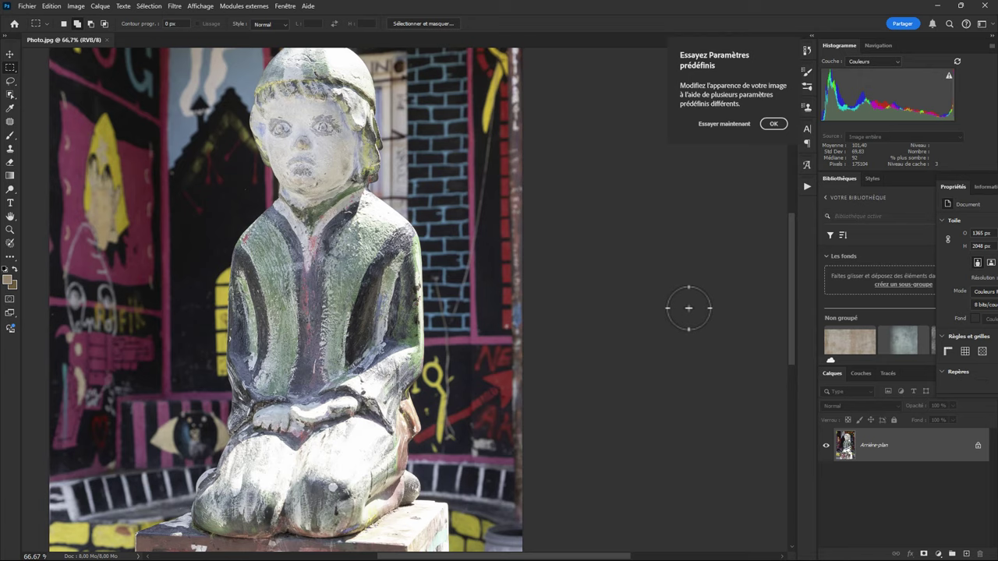
{"action": "key", "text": "ctrl+minus"}
{"action": "key", "text": "ctrl+minus"}
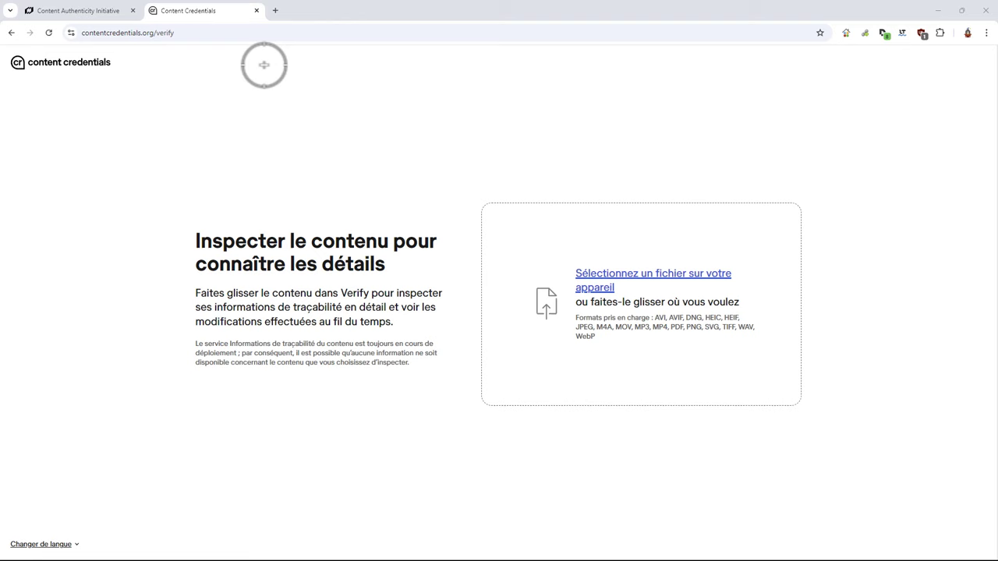
Load the watermarked Photo.jpg into Verify and open its 16 oct. 2024 match listing Lightroom Classic 14.0
{"action": "left_click", "coordinate": [603, 273]}
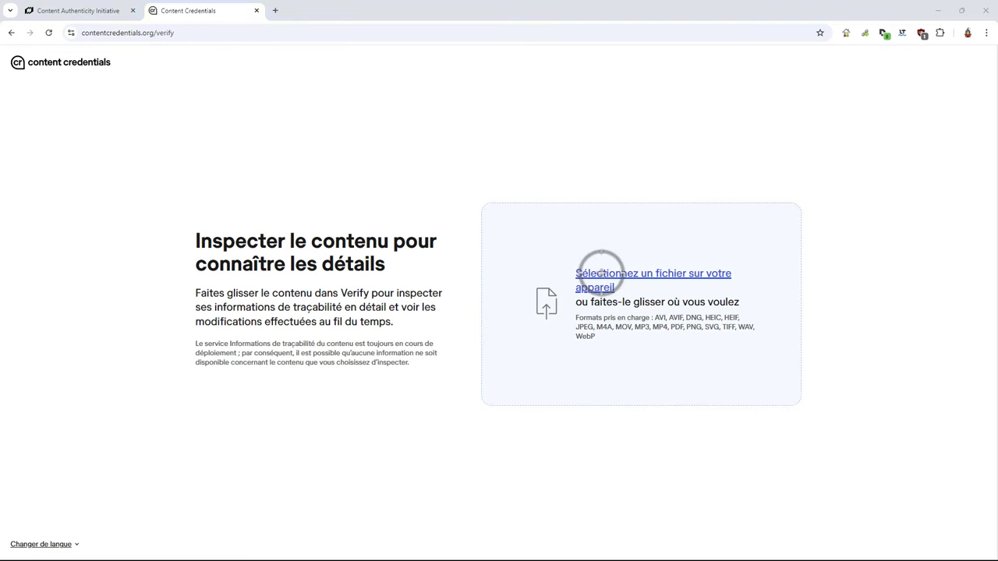
{"action": "left_click", "coordinate": [202, 102]}
{"action": "double_click", "coordinate": [203, 101]}
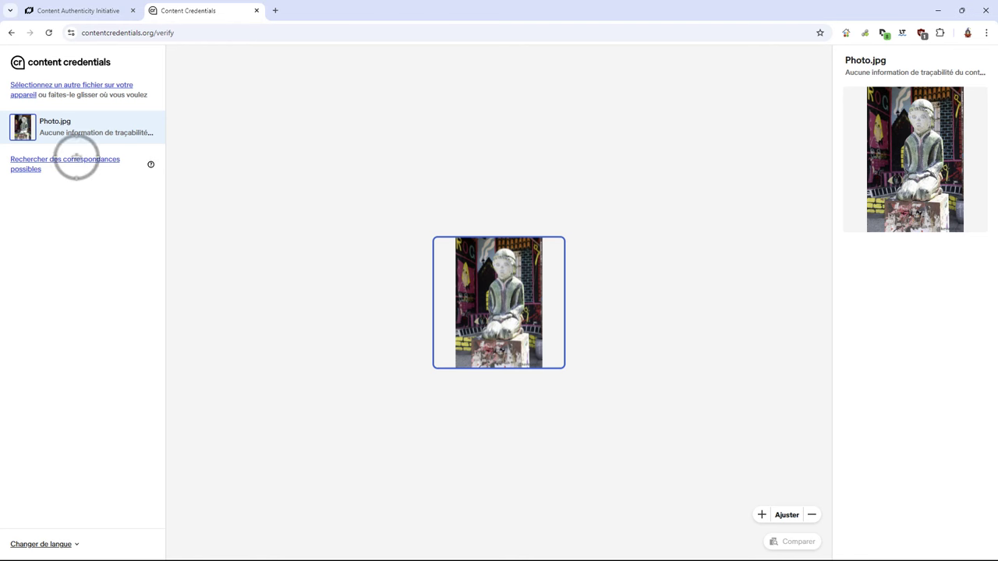
{"action": "left_click", "coordinate": [73, 161]}
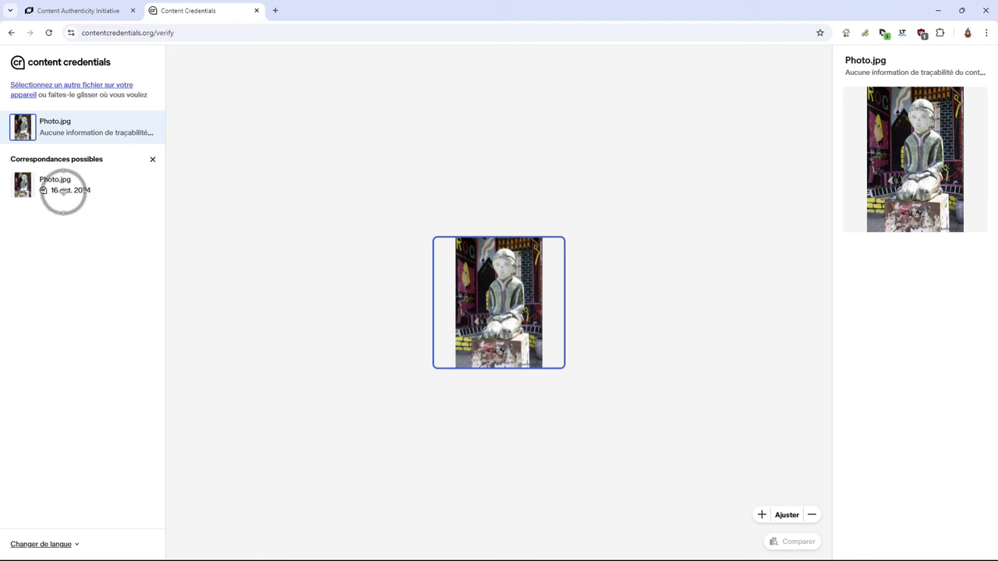
{"action": "left_click", "coordinate": [60, 188]}
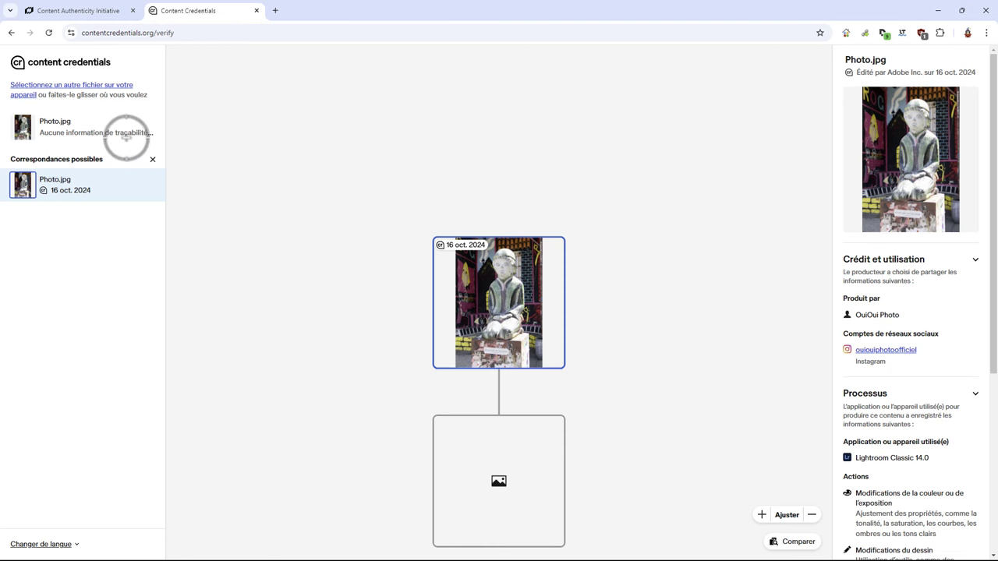
{"action": "left_click", "coordinate": [126, 133]}
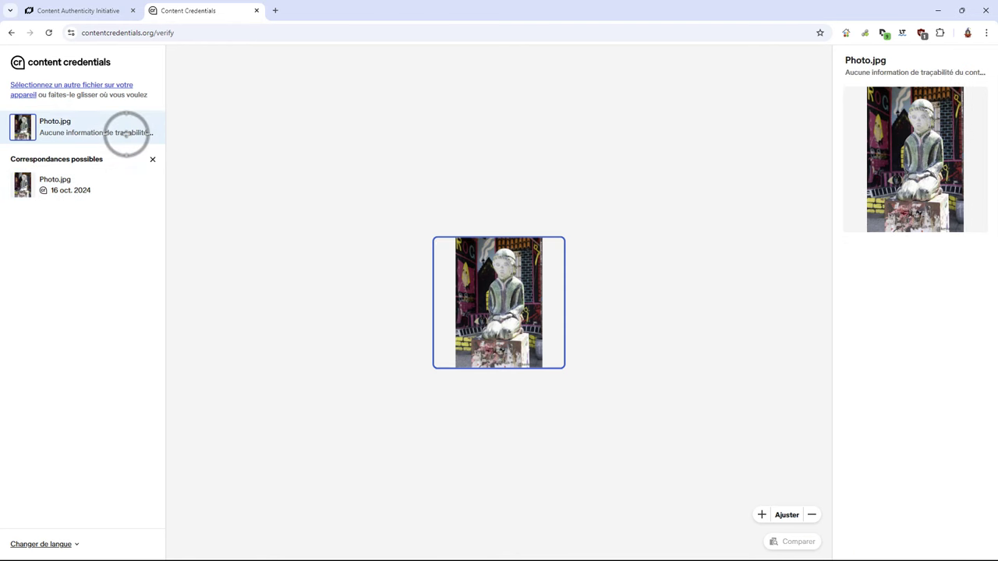
{"action": "left_click", "coordinate": [126, 186]}
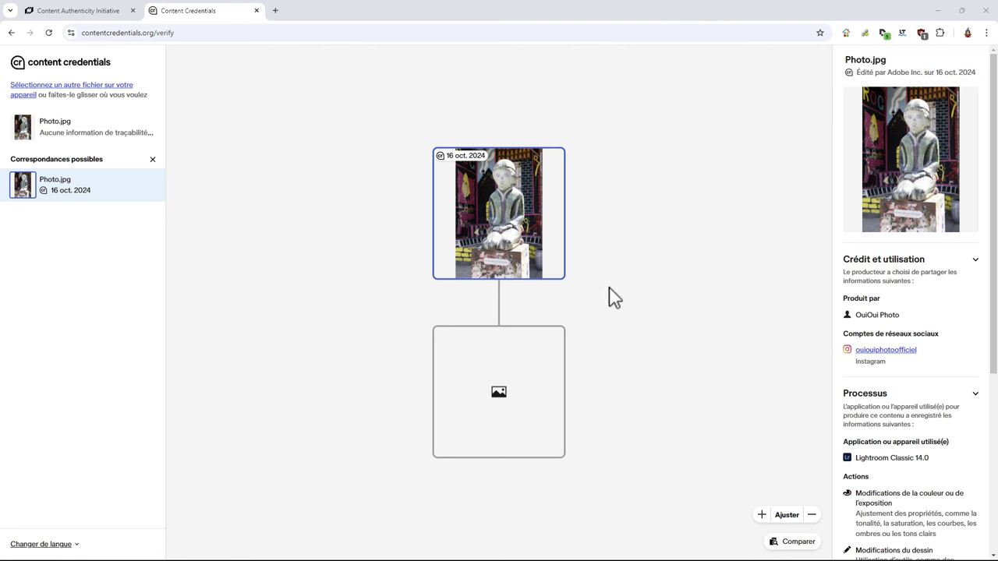
Scroll the match details to the edit actions and the _P1A1377.CR3 ingredient
{"action": "scroll", "coordinate": [897, 336], "scroll_direction": "down", "scroll_amount": 4}
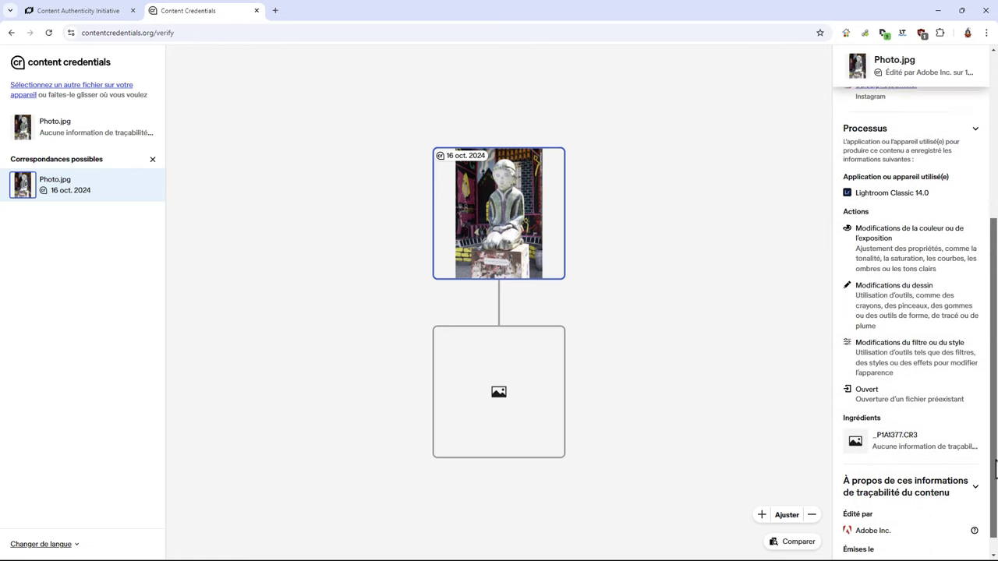